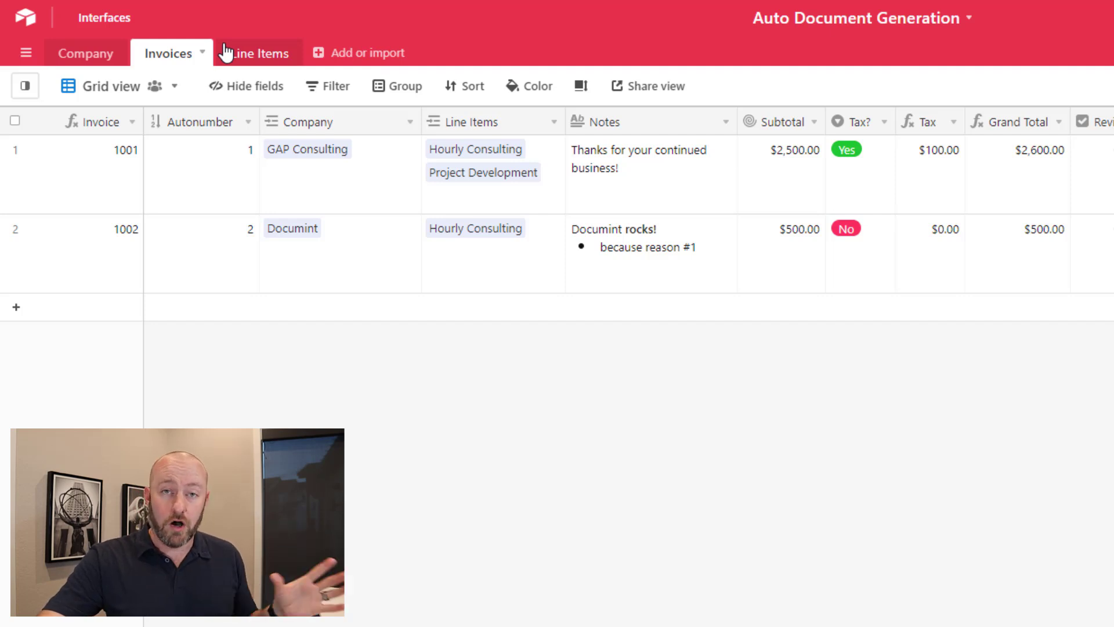
Step: Save the Tax formula IF({Tax?}='Yes',.04*Subtotal,0), giving $100.00 on 1001 and $0.00 on 1002
{"action": "left_click", "coordinate": [94, 58]}
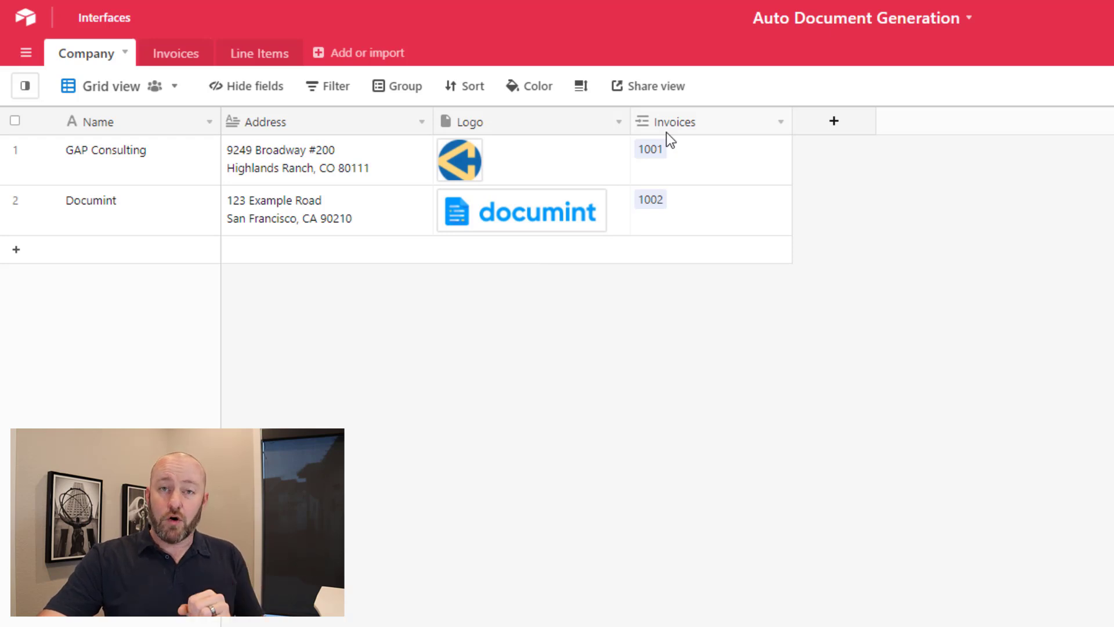
{"action": "left_click", "coordinate": [180, 55]}
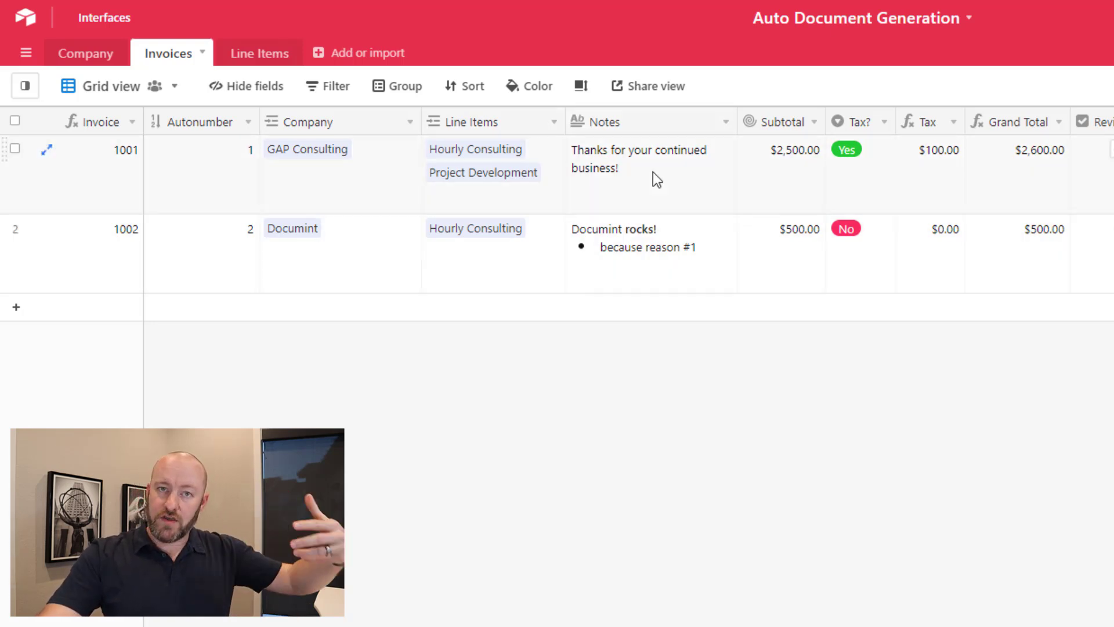
{"action": "left_click", "coordinate": [799, 180]}
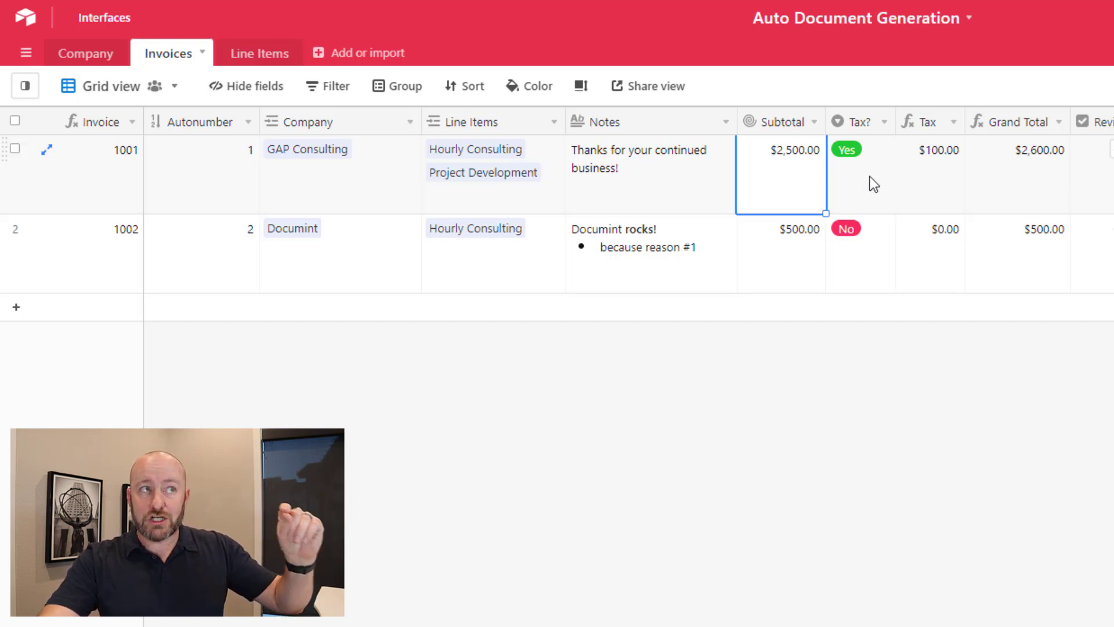
{"action": "left_click", "coordinate": [939, 184]}
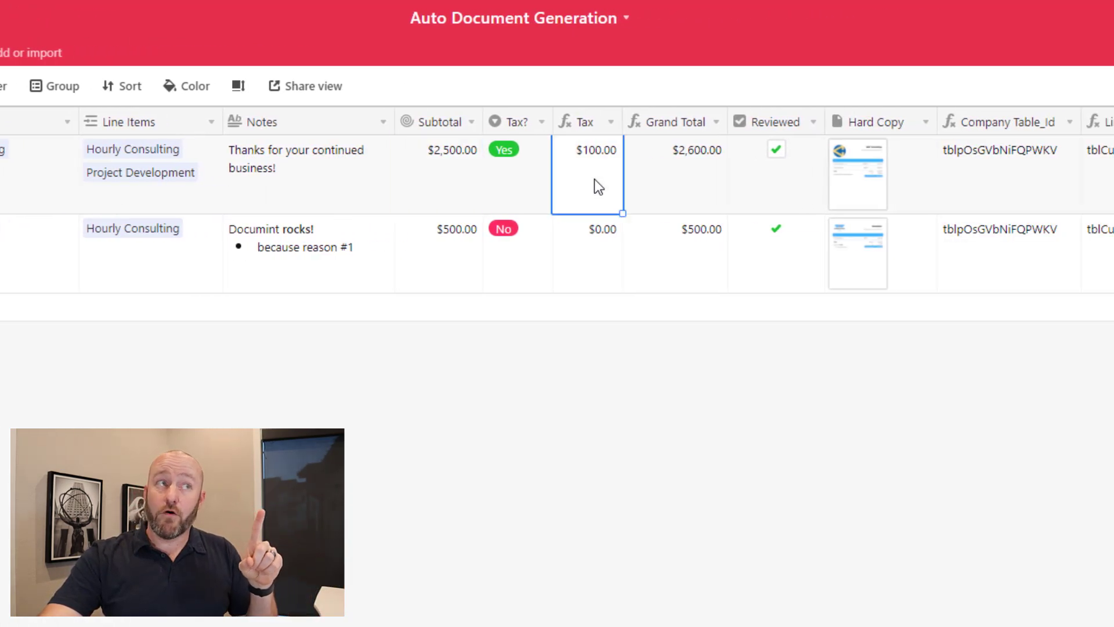
{"action": "left_click", "coordinate": [578, 123]}
{"action": "double_click", "coordinate": [577, 122]}
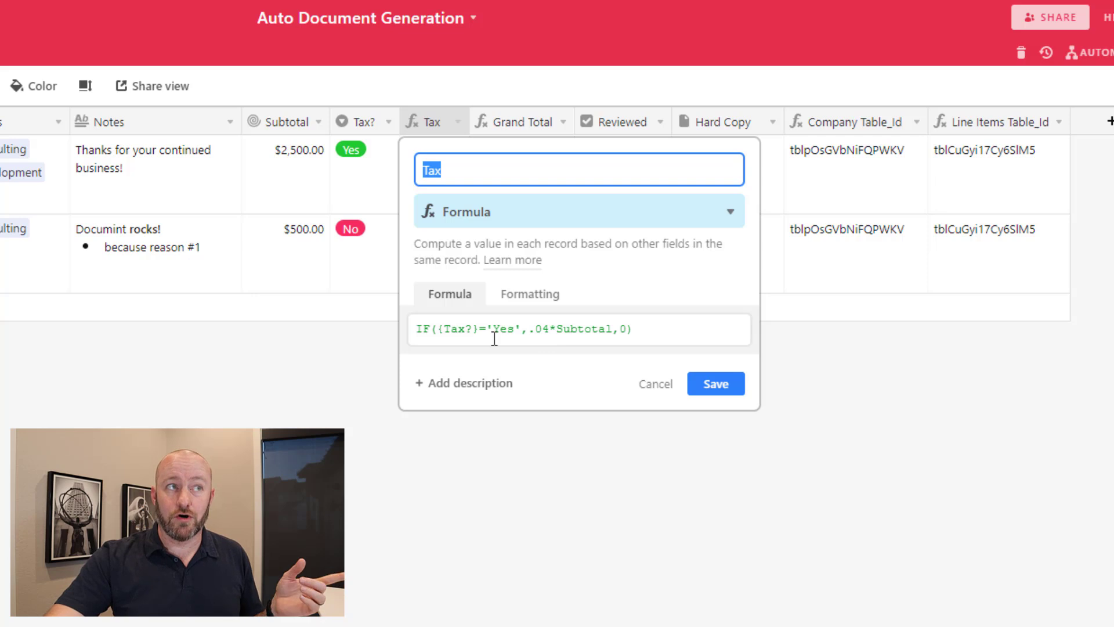
{"action": "left_click", "coordinate": [726, 383]}
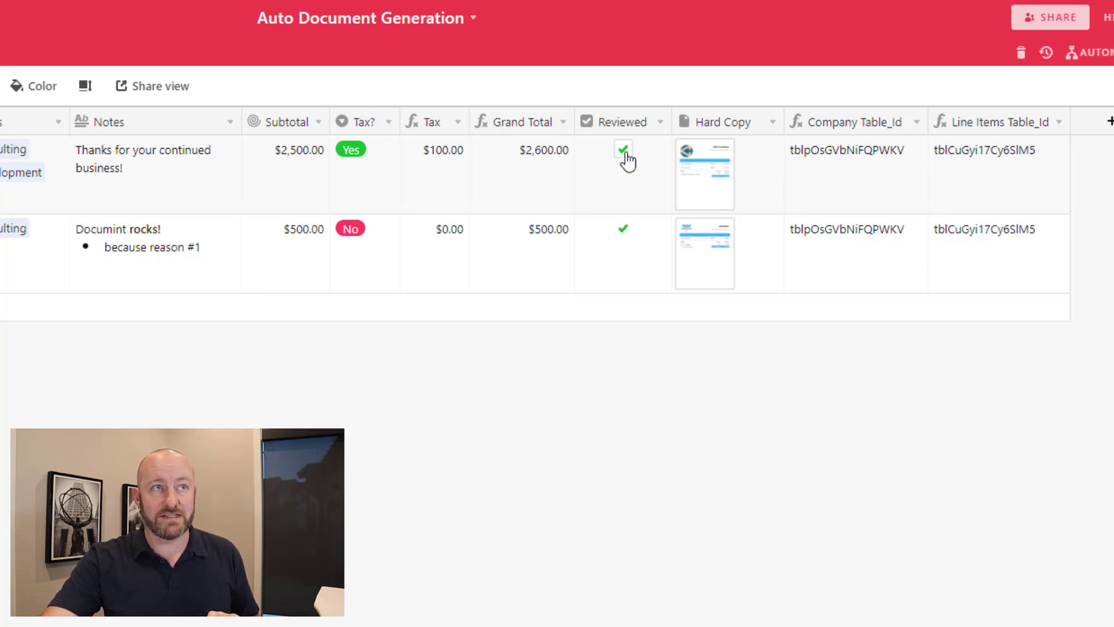
{"action": "left_click", "coordinate": [721, 173]}
{"action": "left_click", "coordinate": [721, 173]}
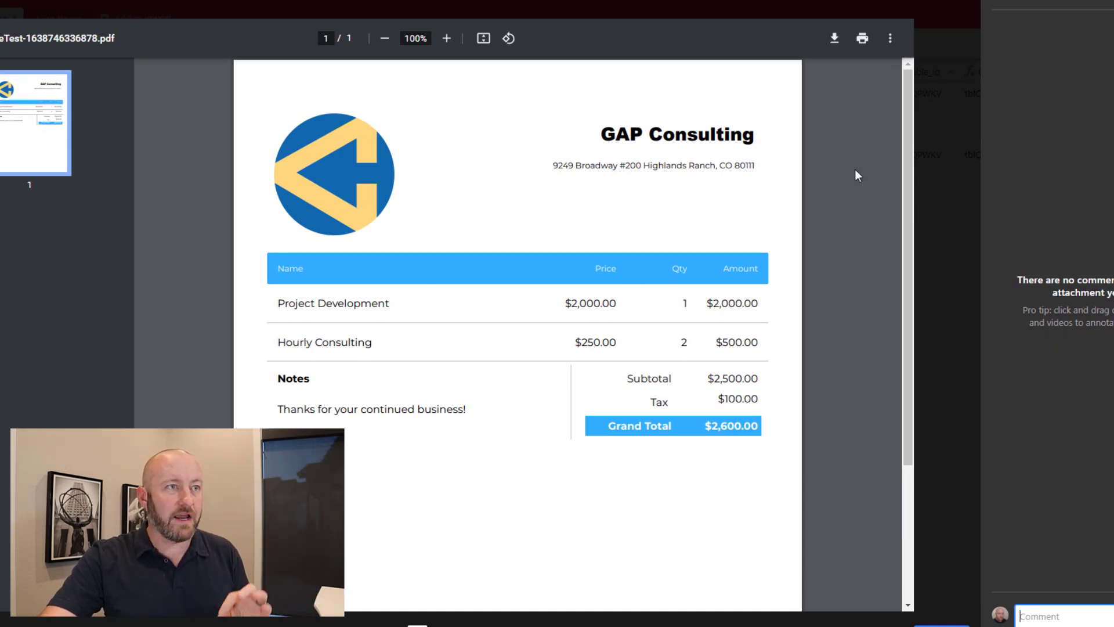
{"action": "key", "text": "Escape"}
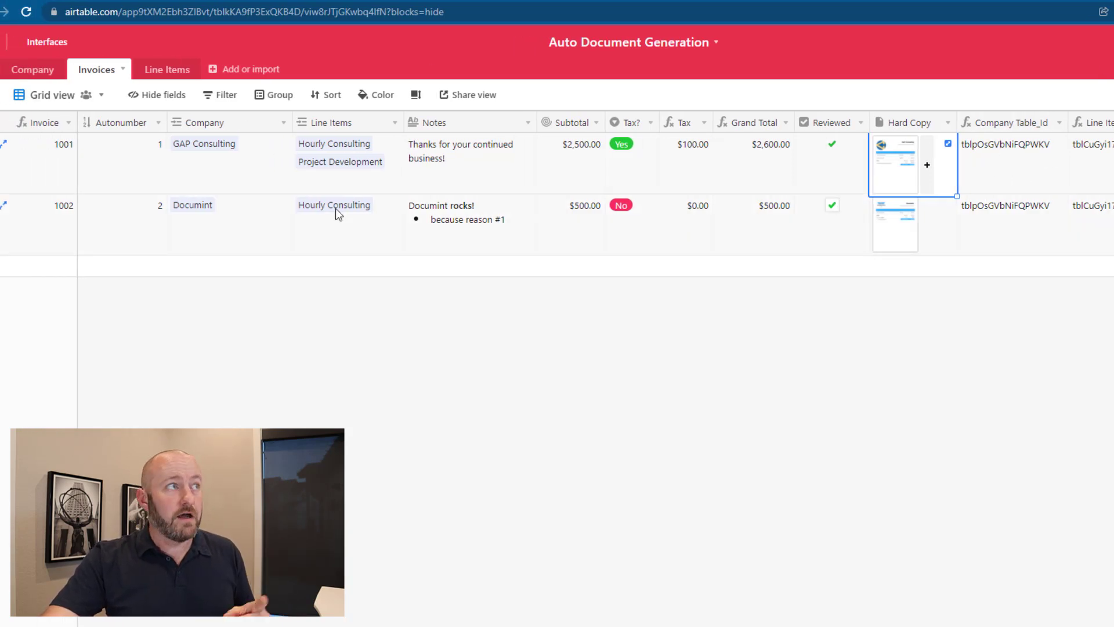
Step: Copy the Company table's ID from the browser address
{"action": "left_click", "coordinate": [31, 74]}
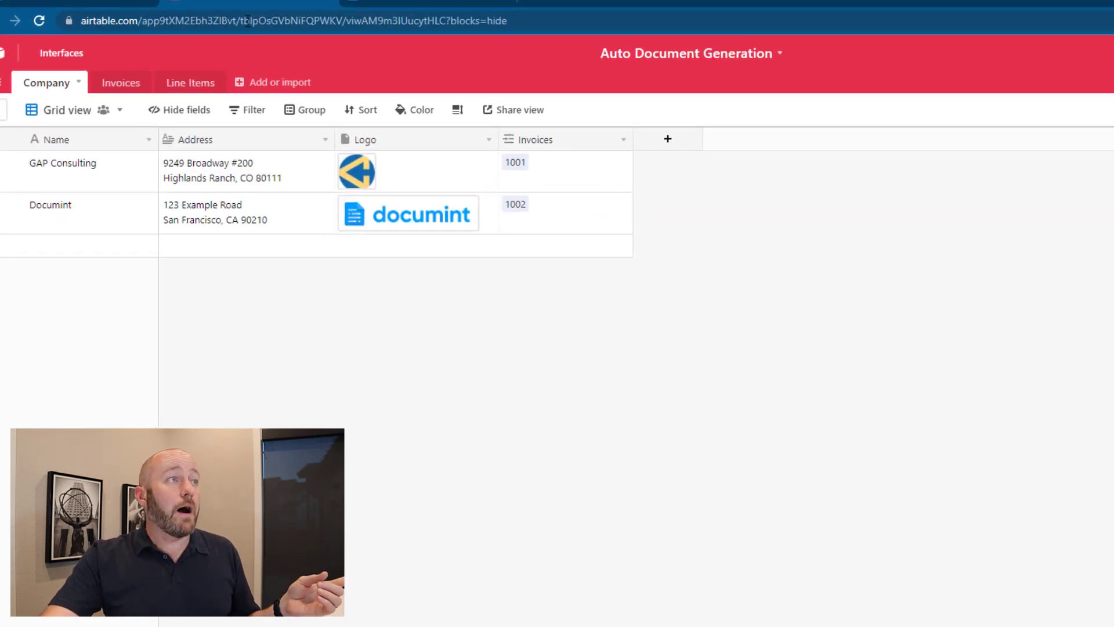
{"action": "left_click_drag", "start_coordinate": [240, 21], "coordinate": [342, 20]}
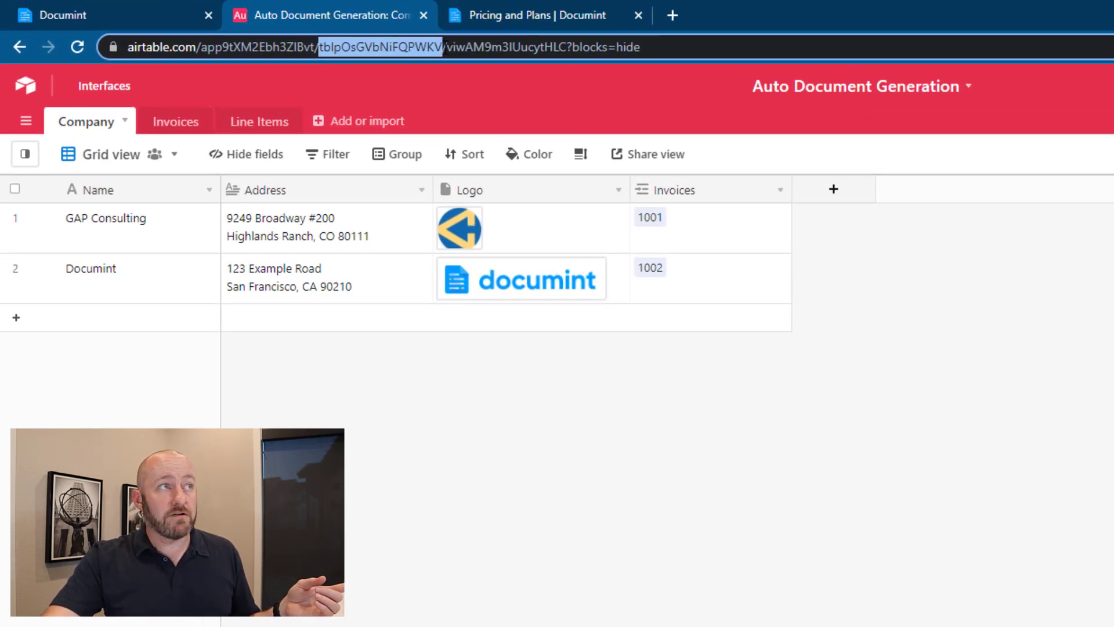
{"action": "left_click_drag", "start_coordinate": [443, 46], "coordinate": [447, 48]}
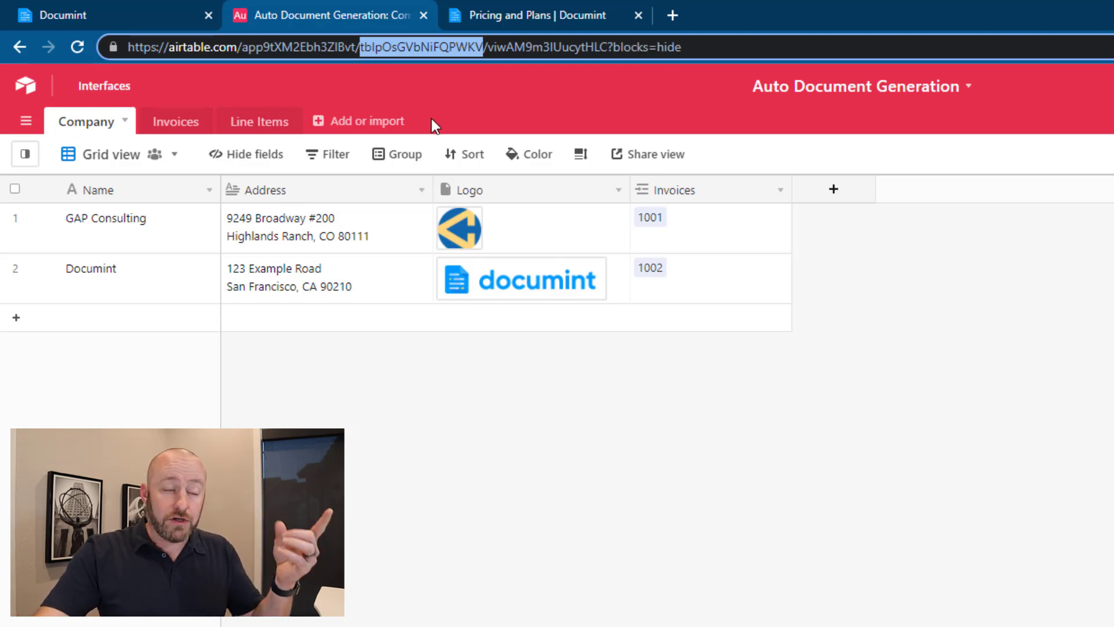
Step: Check the Invoices Company Table_Id formula without changes, then view Line Items grouped by invoice
{"action": "left_click", "coordinate": [186, 132]}
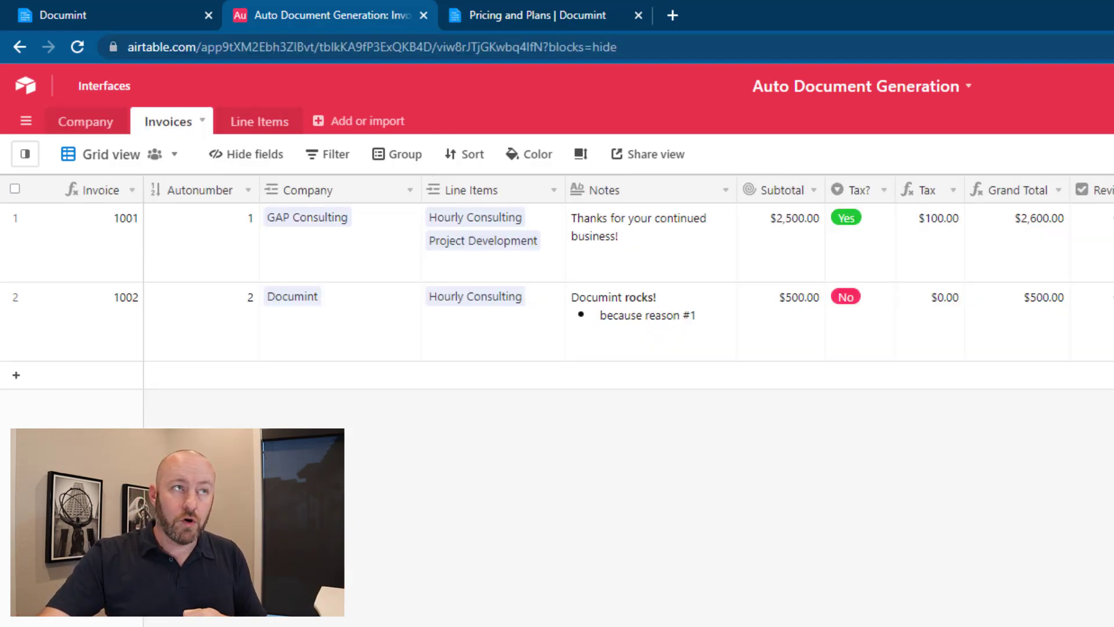
{"action": "double_click", "coordinate": [894, 123]}
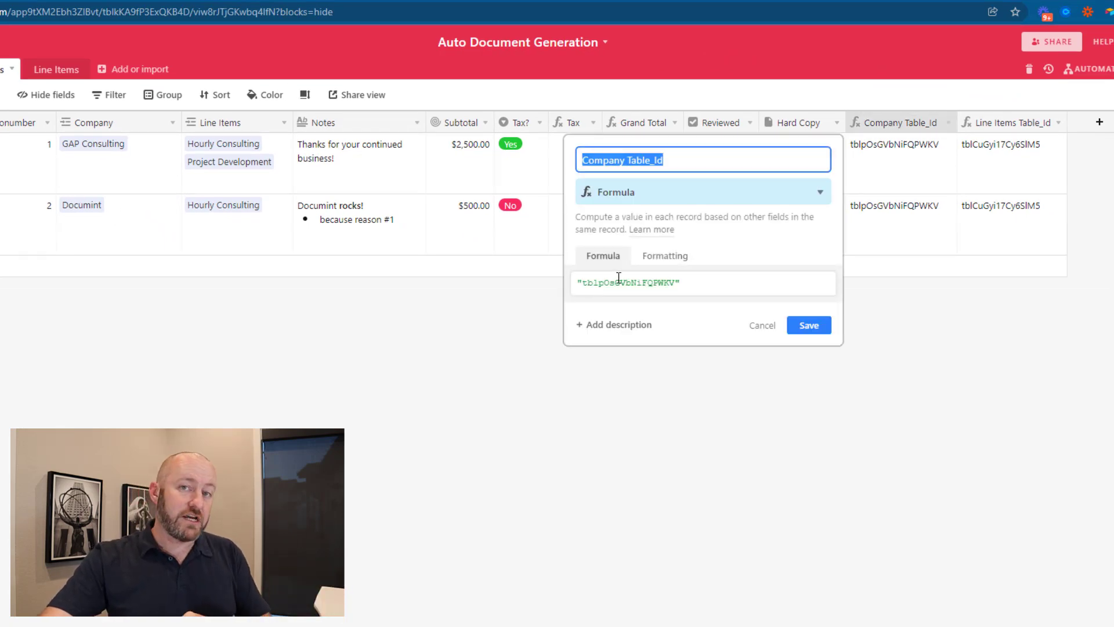
{"action": "left_click", "coordinate": [764, 326]}
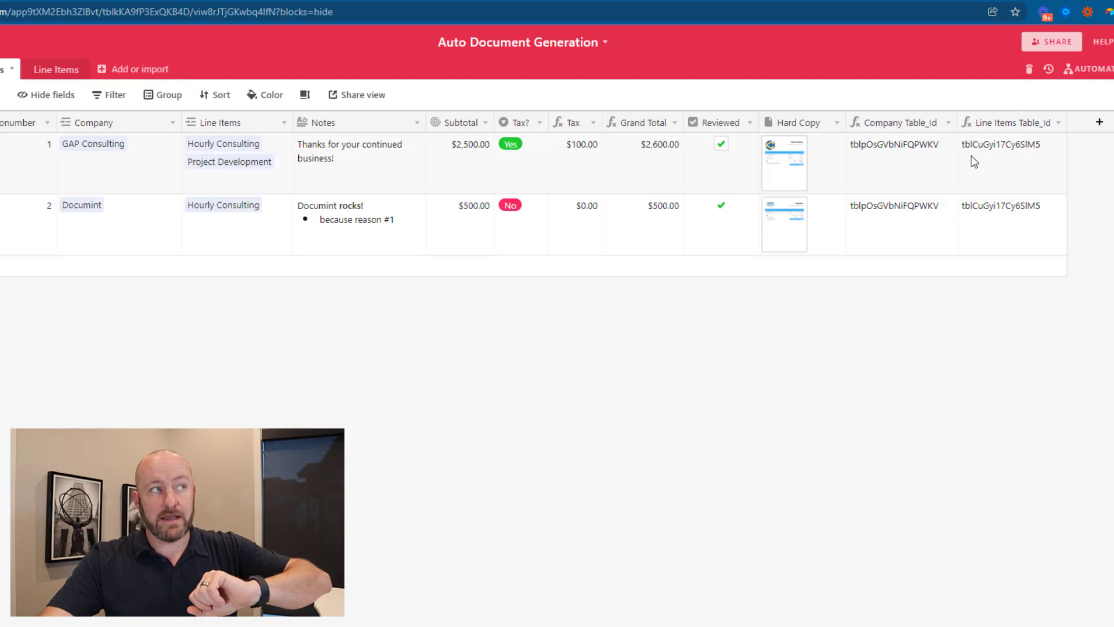
{"action": "left_click", "coordinate": [56, 69]}
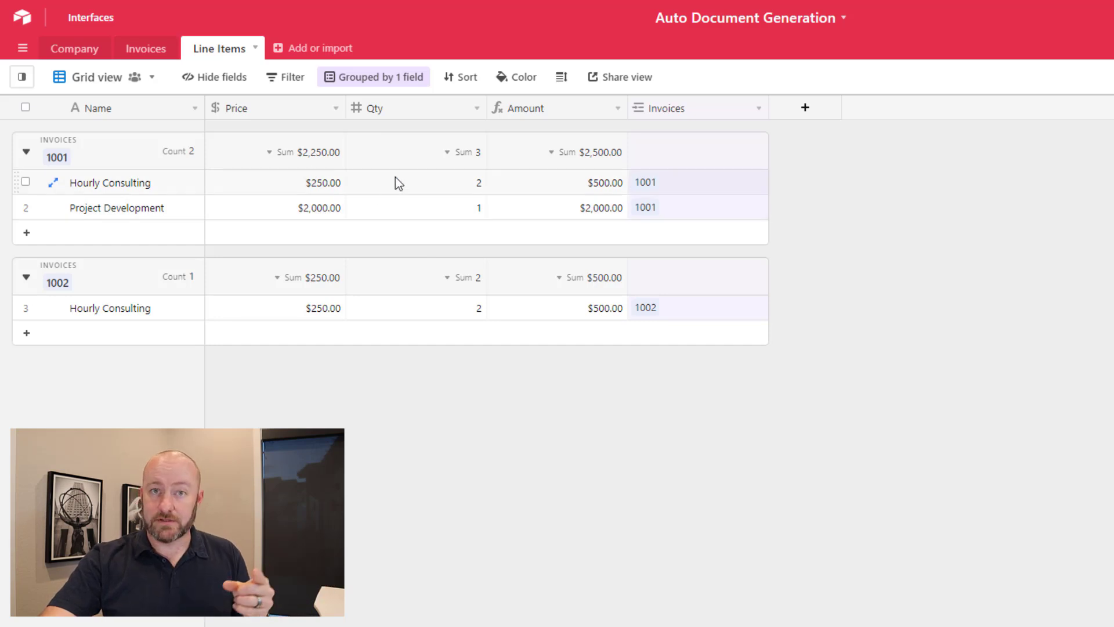
Step: Inspect the Line Items Amount formula without changes and return to the Invoices table
{"action": "left_click", "coordinate": [533, 112]}
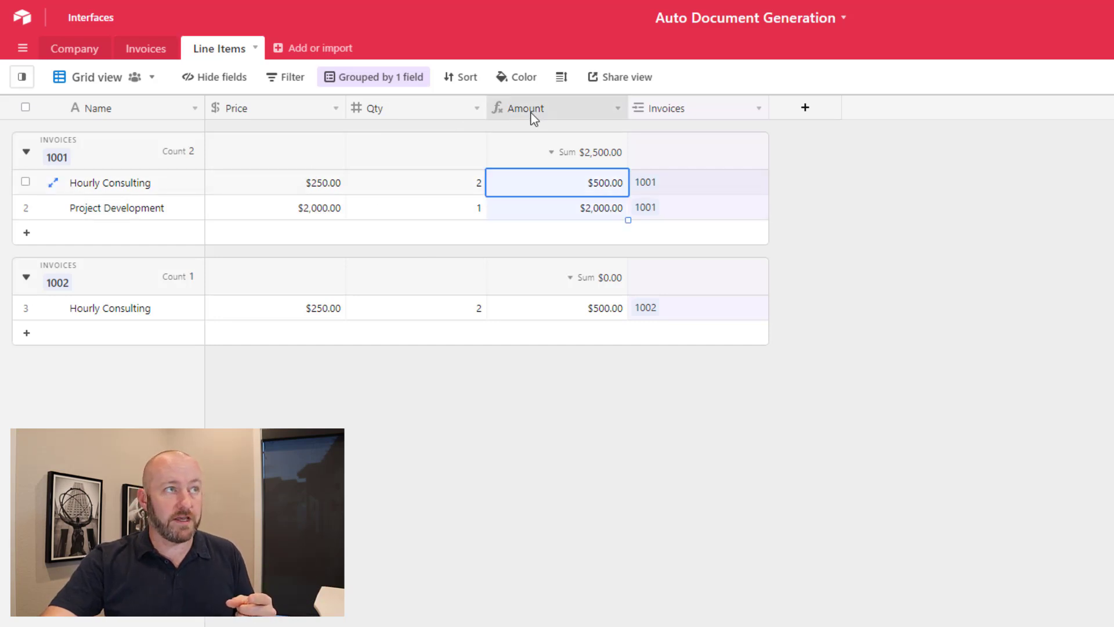
{"action": "left_click", "coordinate": [532, 117]}
{"action": "left_click", "coordinate": [724, 478]}
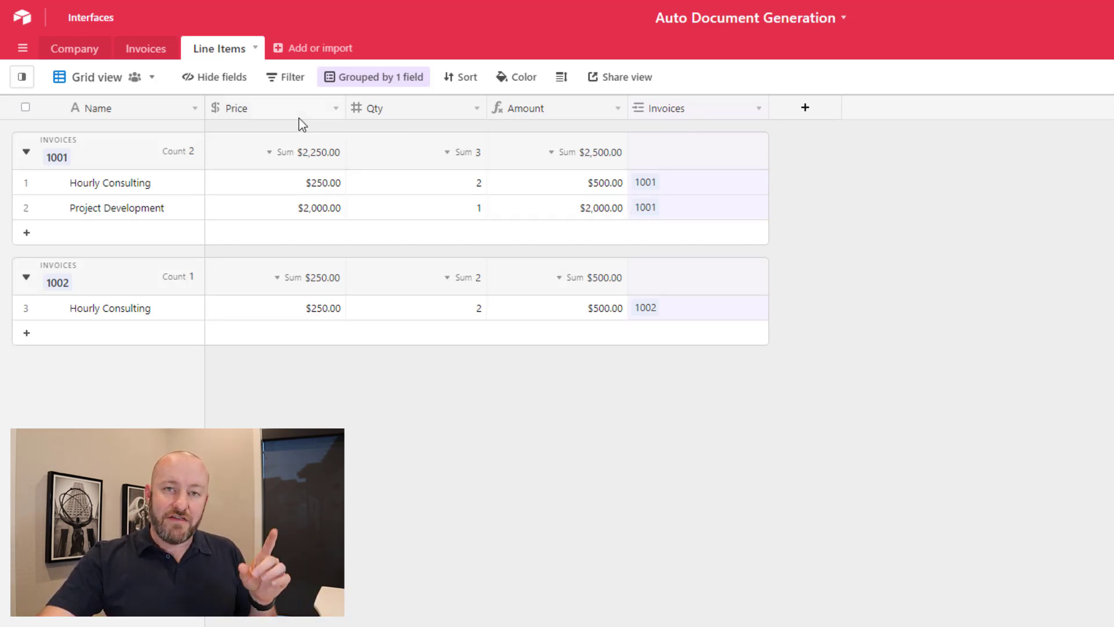
{"action": "left_click", "coordinate": [147, 52]}
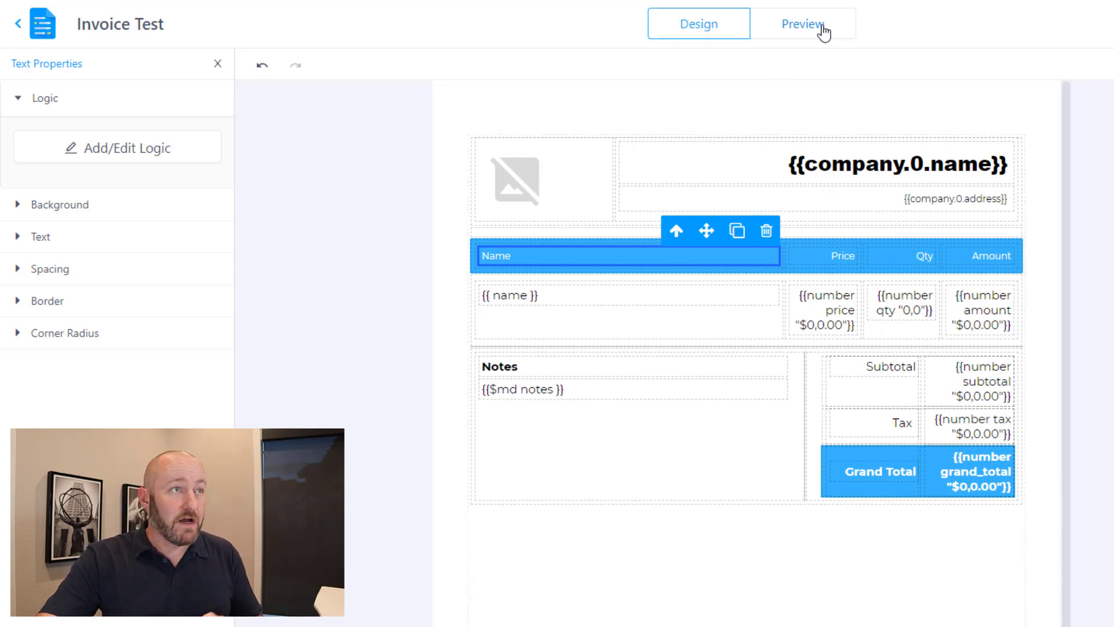
{"action": "right_click", "coordinate": [49, 30]}
{"action": "key", "text": "Escape"}
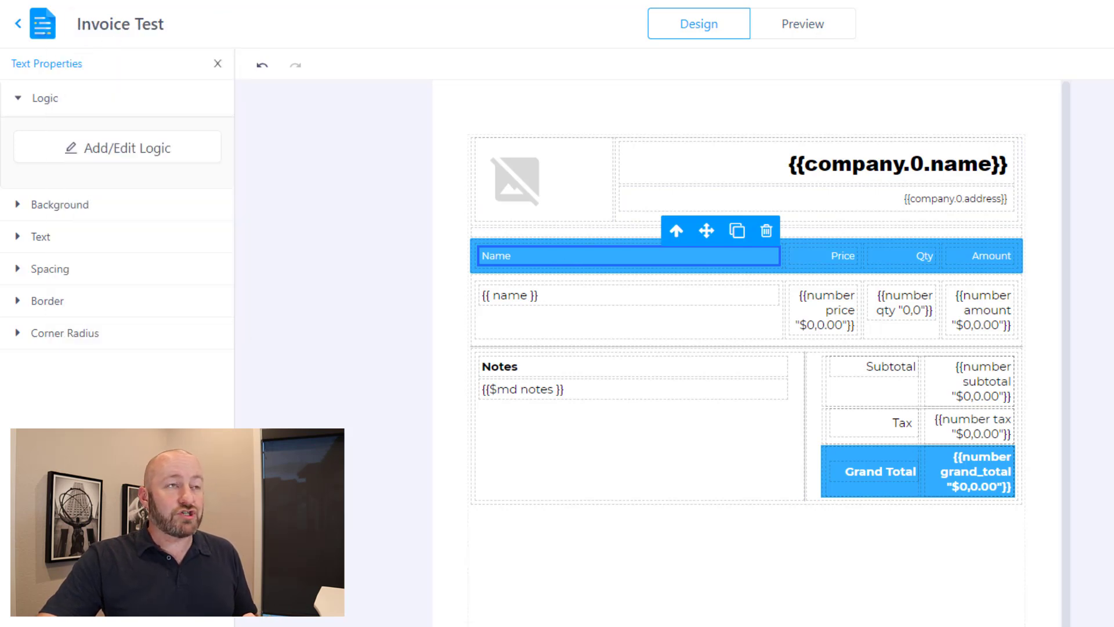
{"action": "left_click", "coordinate": [42, 23]}
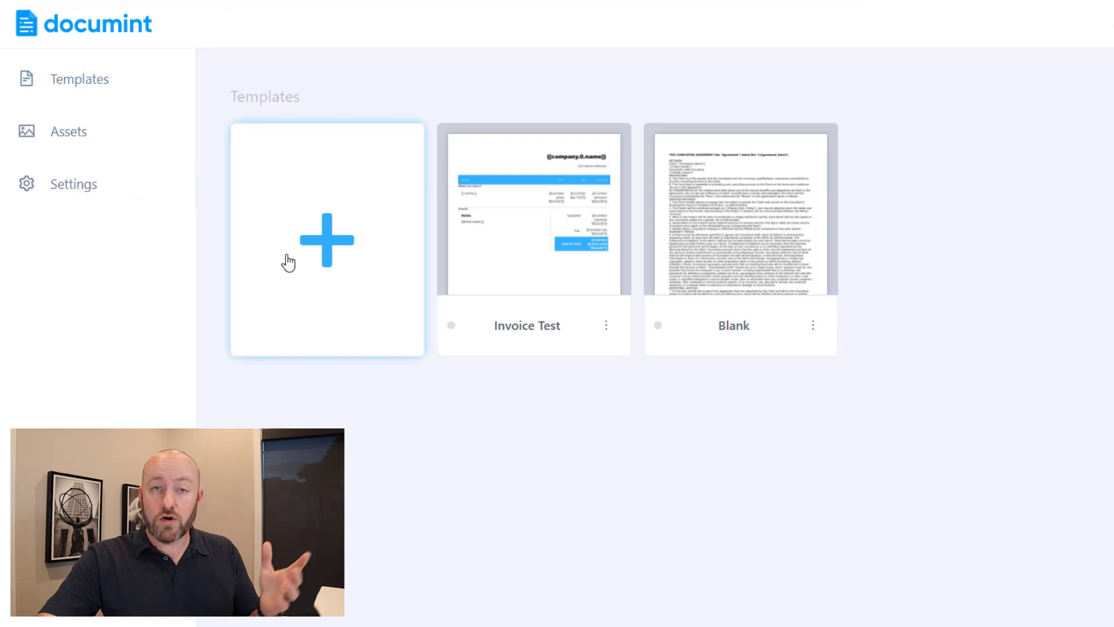
{"action": "left_click", "coordinate": [61, 88]}
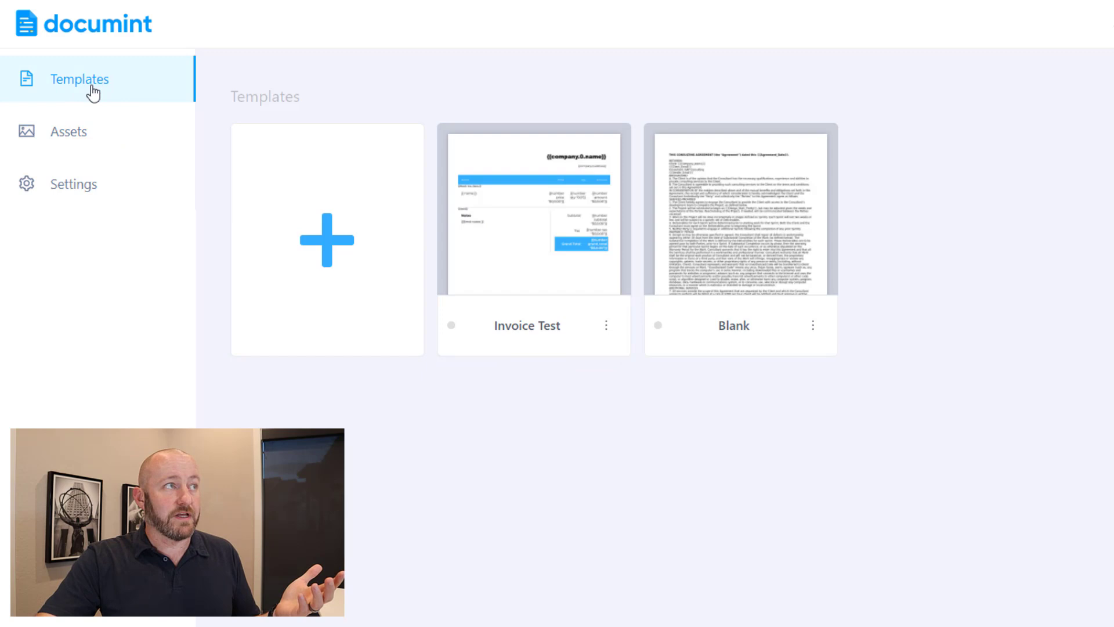
{"action": "left_click", "coordinate": [306, 218]}
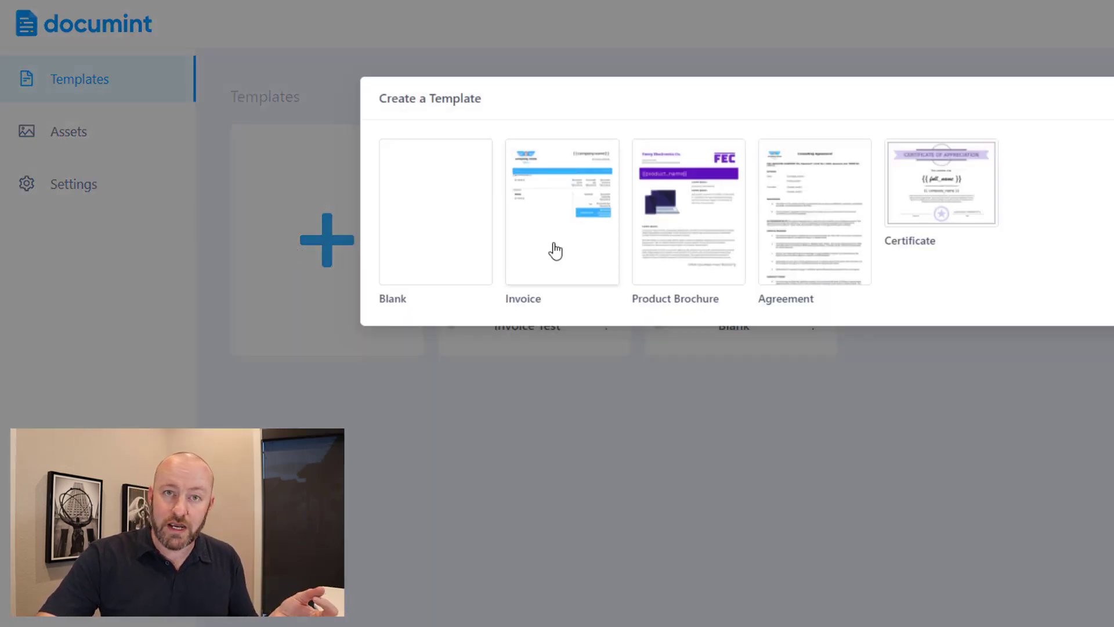
{"action": "left_click", "coordinate": [577, 502]}
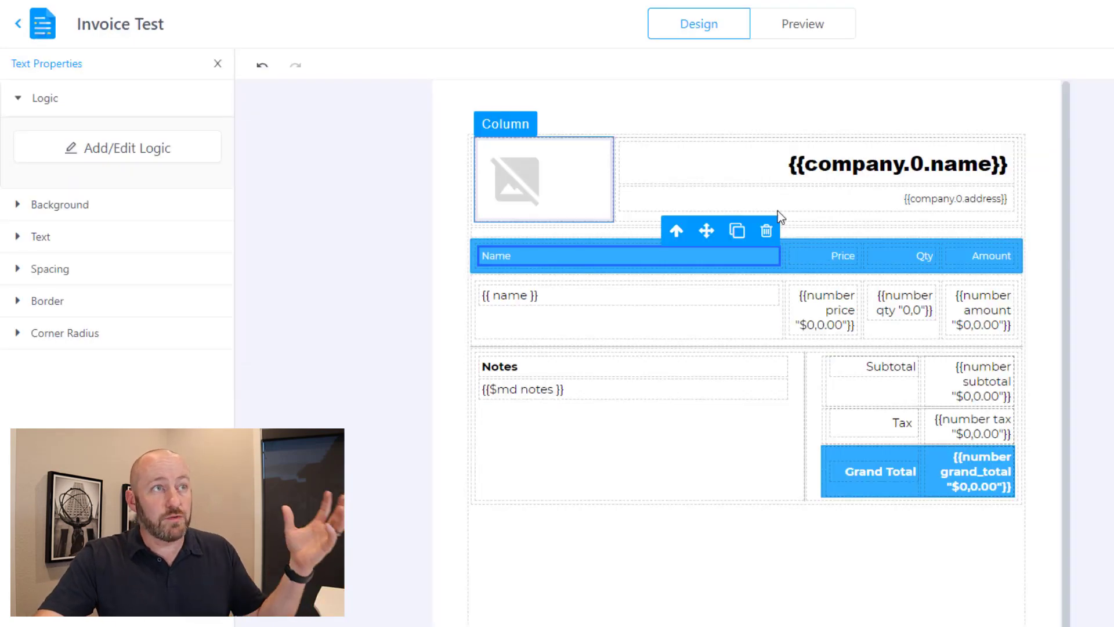
Step: Review the Invoice Test template body, including the Notes section rendered via {{$md notes}}
{"action": "left_click", "coordinate": [648, 557]}
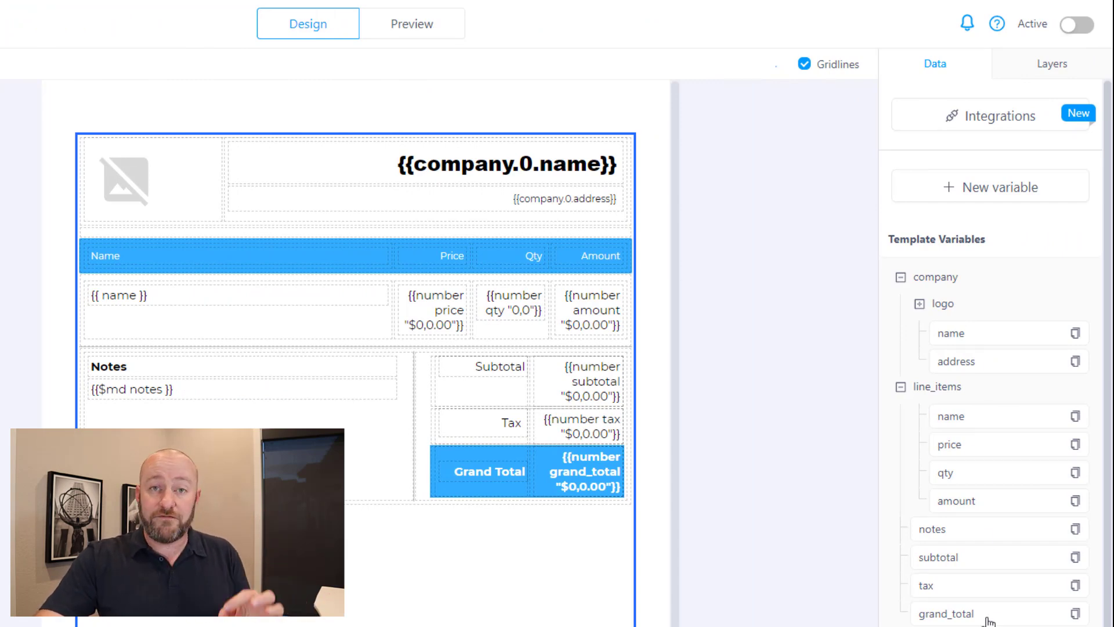
{"action": "left_click", "coordinate": [717, 327]}
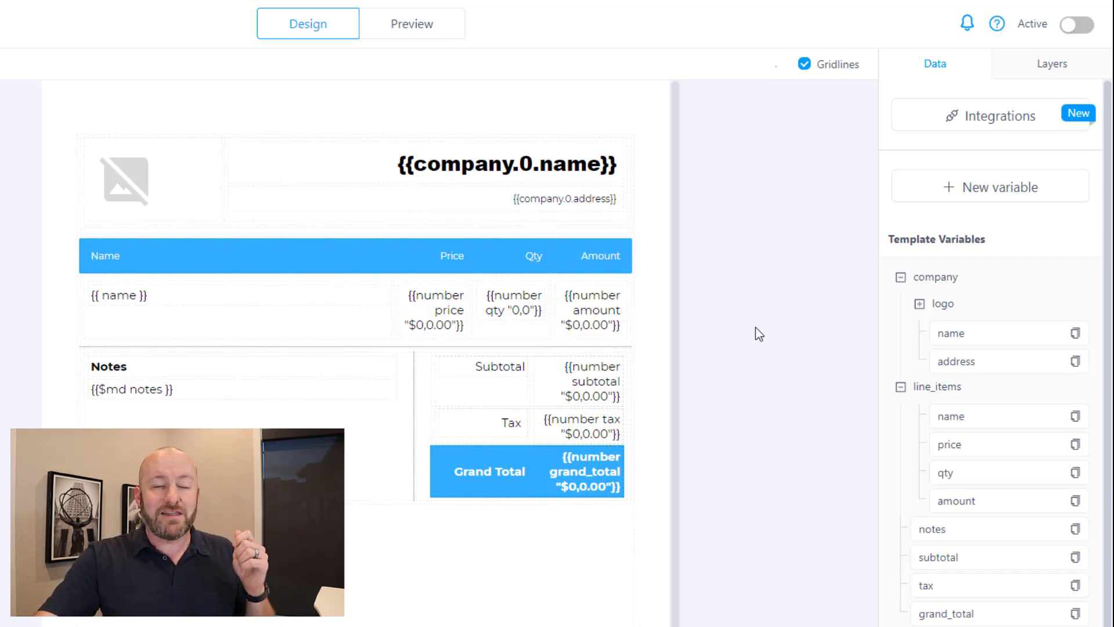
Step: Bring up the template's Airtable integration with its empty Table Url field ready
{"action": "left_click", "coordinate": [994, 125]}
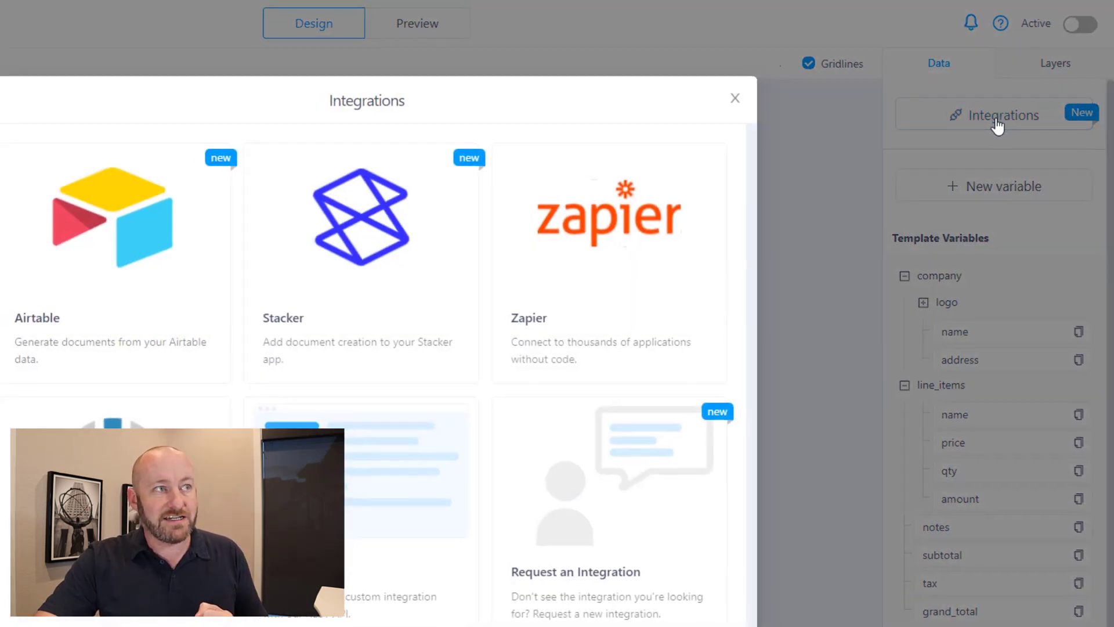
{"action": "left_click", "coordinate": [300, 222]}
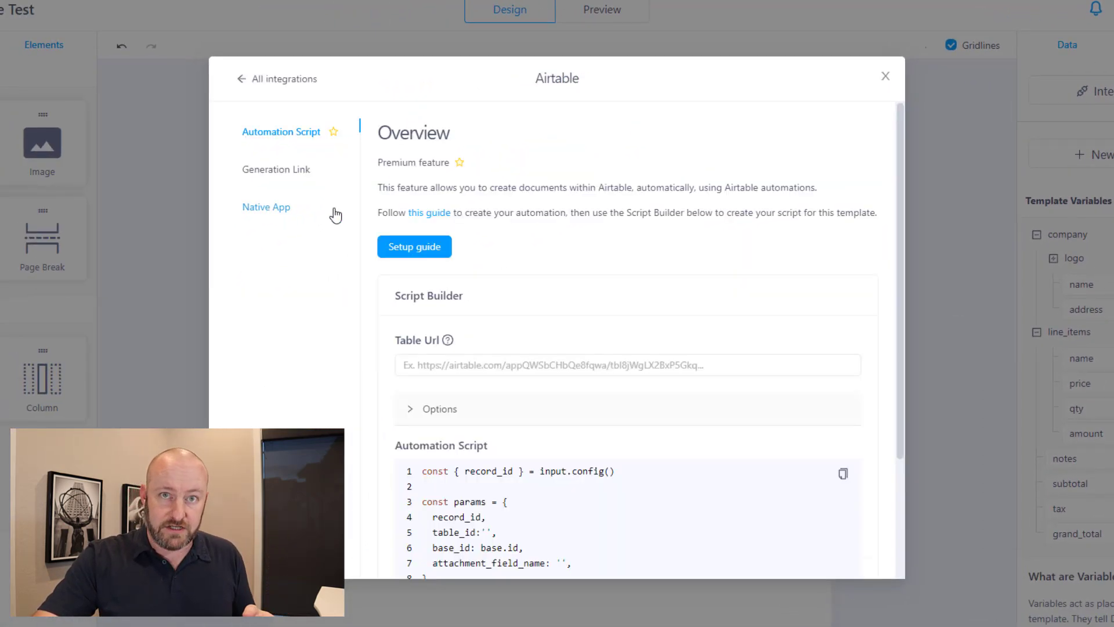
{"action": "left_click", "coordinate": [522, 367]}
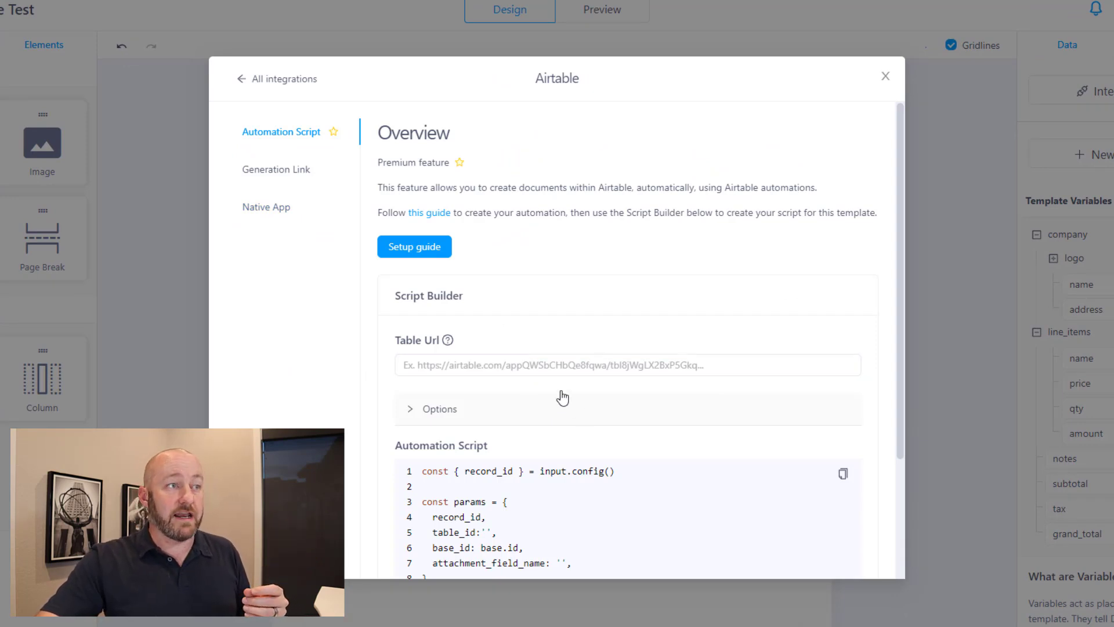
{"action": "scroll", "coordinate": [612, 358], "scroll_direction": "down", "scroll_amount": 3}
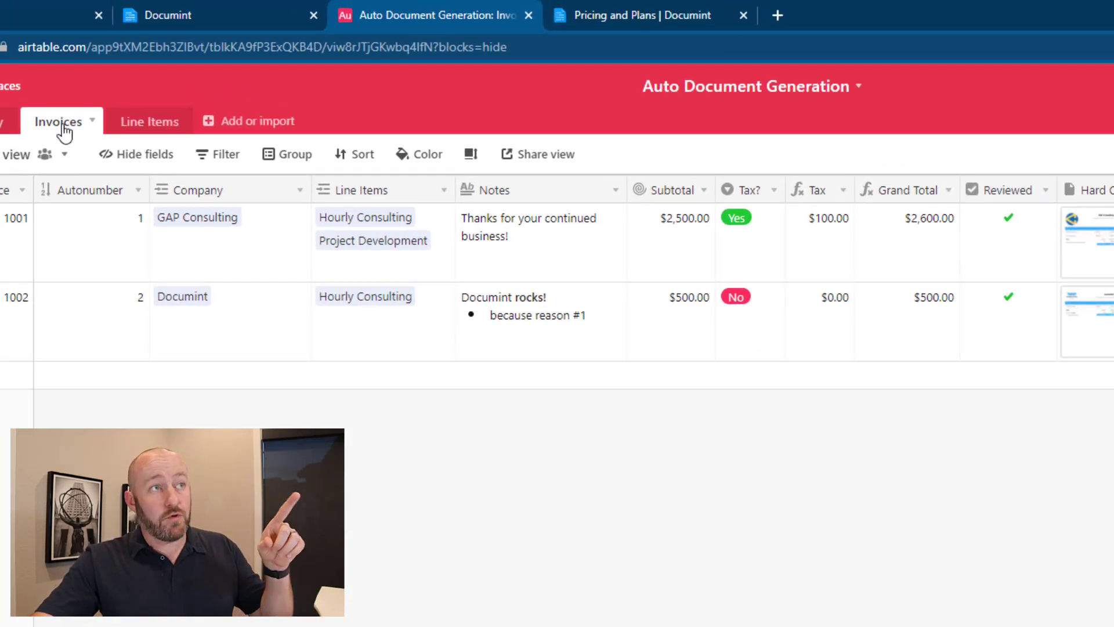
Step: Paste the Invoices table URL into the Airtable integration's Table Url and reveal the extra options
{"action": "left_click", "coordinate": [166, 45]}
{"action": "key", "text": "ctrl+c"}
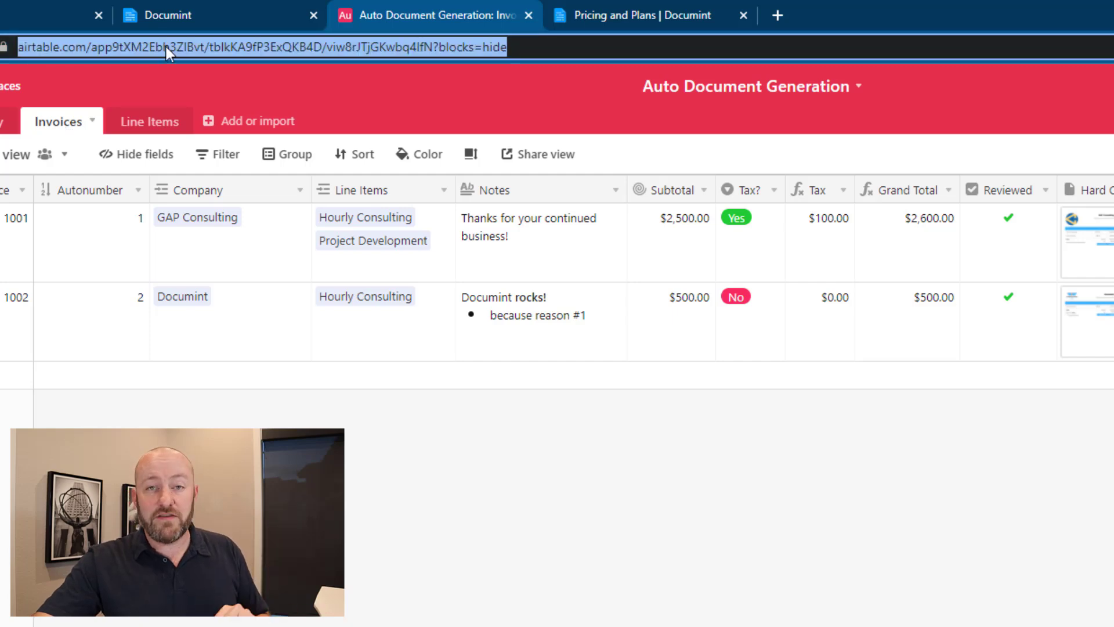
{"action": "left_click", "coordinate": [26, 20]}
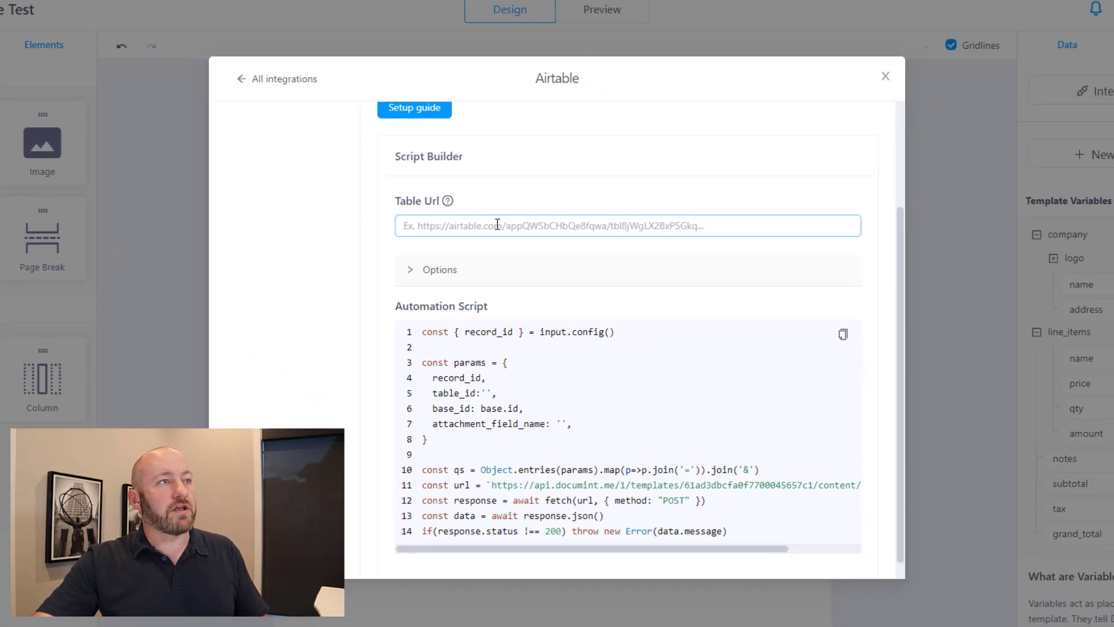
{"action": "key", "text": "ctrl+v"}
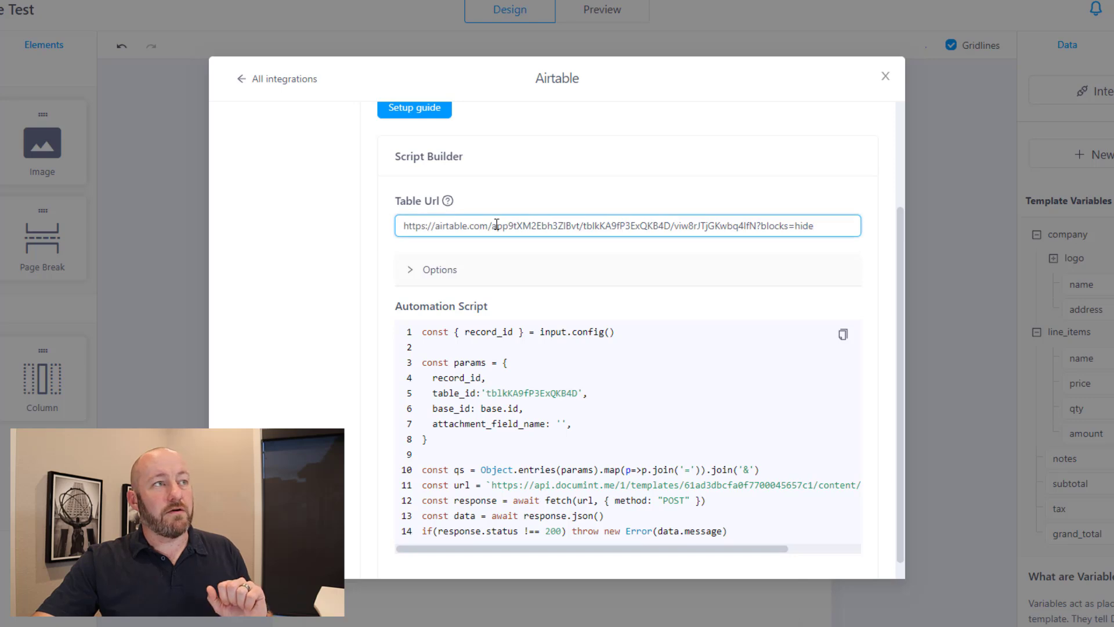
{"action": "left_click", "coordinate": [430, 271]}
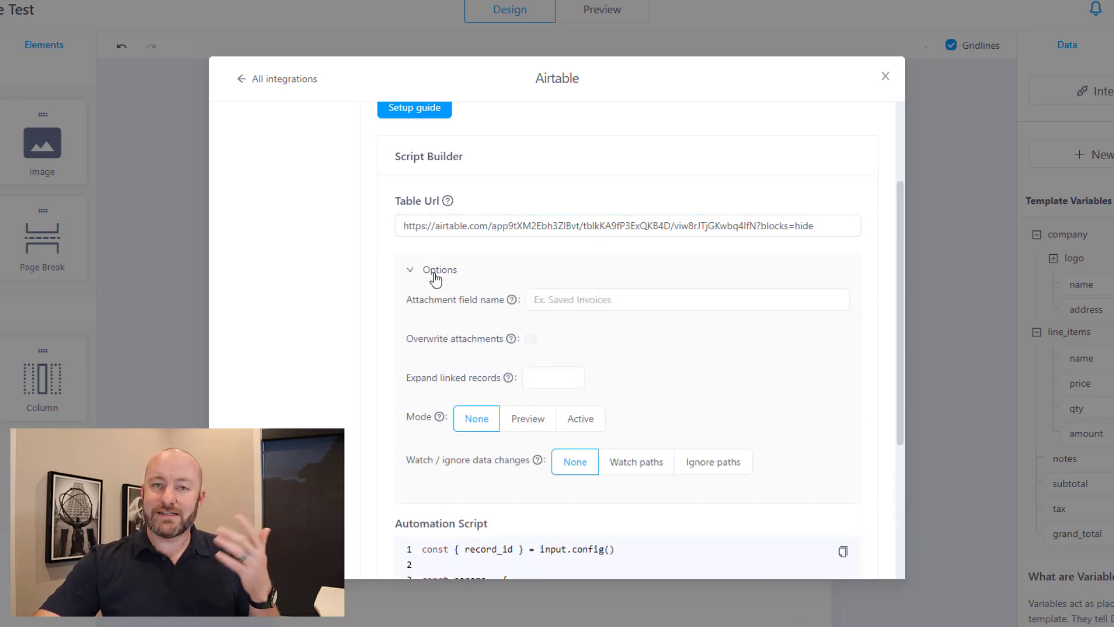
{"action": "left_click", "coordinate": [637, 297]}
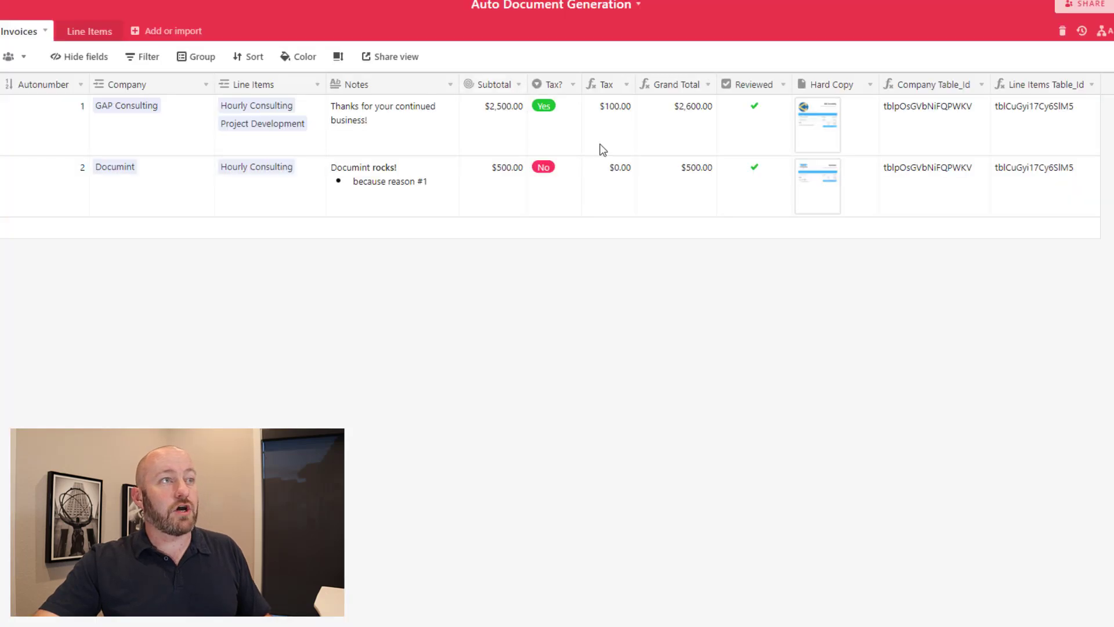
Step: Target Hard Copy as attachment field with overwrite on, Expand 1, Active mode, and copy the script
{"action": "double_click", "coordinate": [835, 86]}
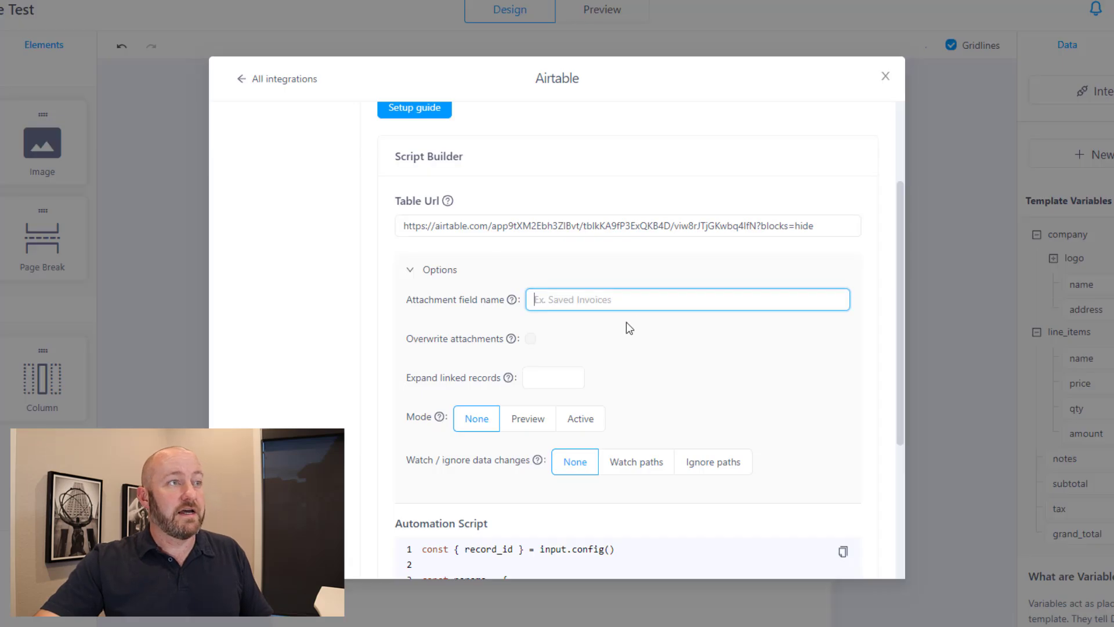
{"action": "key", "text": "ctrl+v"}
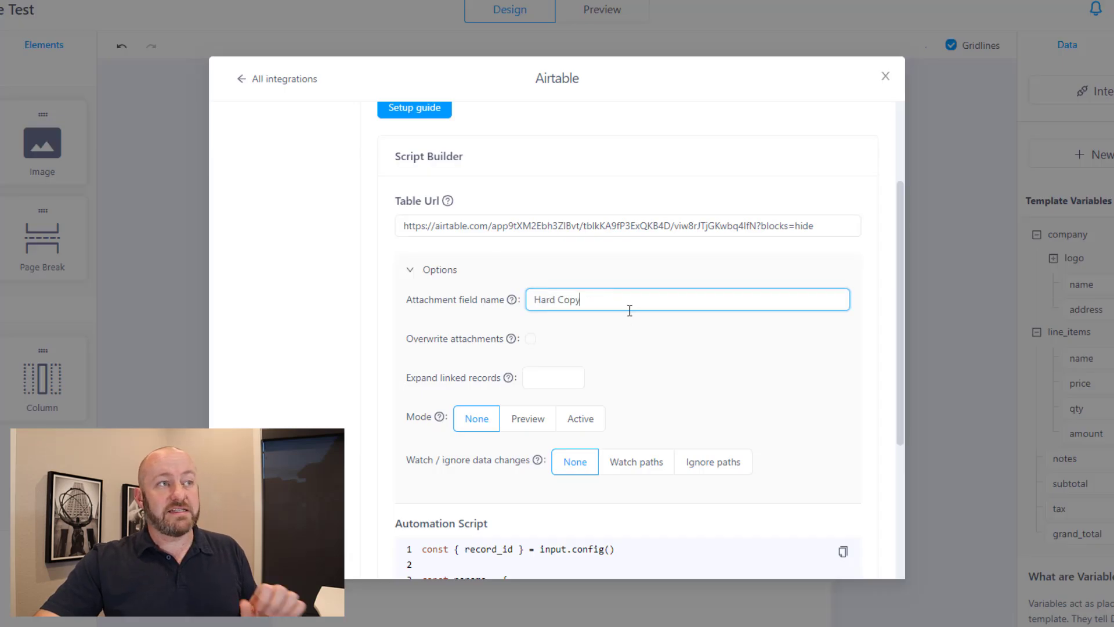
{"action": "left_click", "coordinate": [531, 339]}
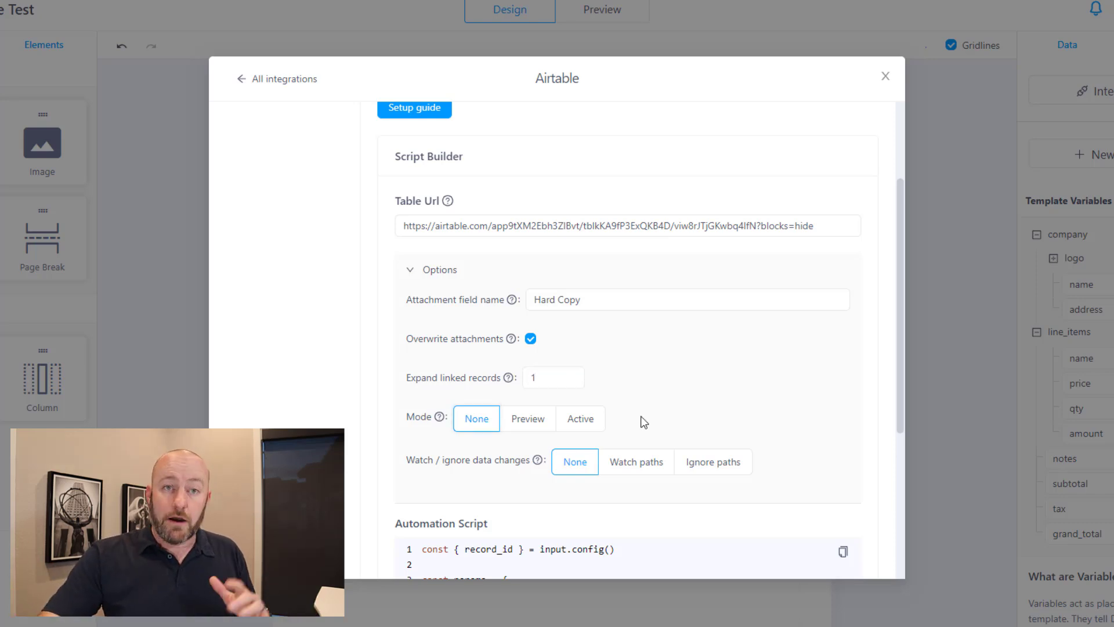
{"action": "left_click", "coordinate": [593, 420]}
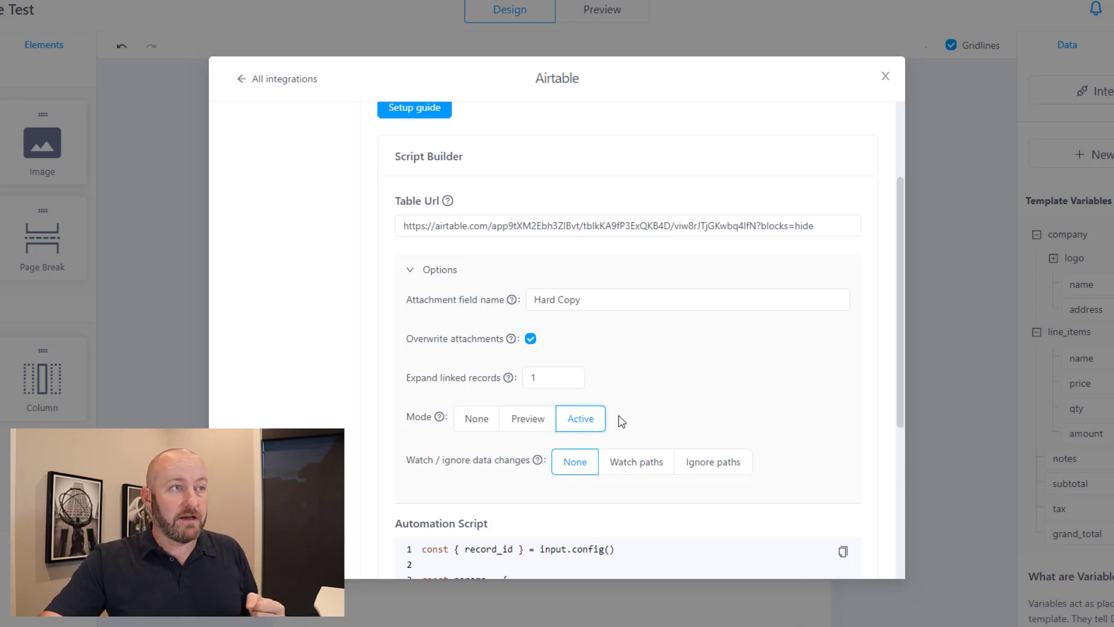
{"action": "scroll", "coordinate": [621, 418], "scroll_direction": "down", "scroll_amount": 2}
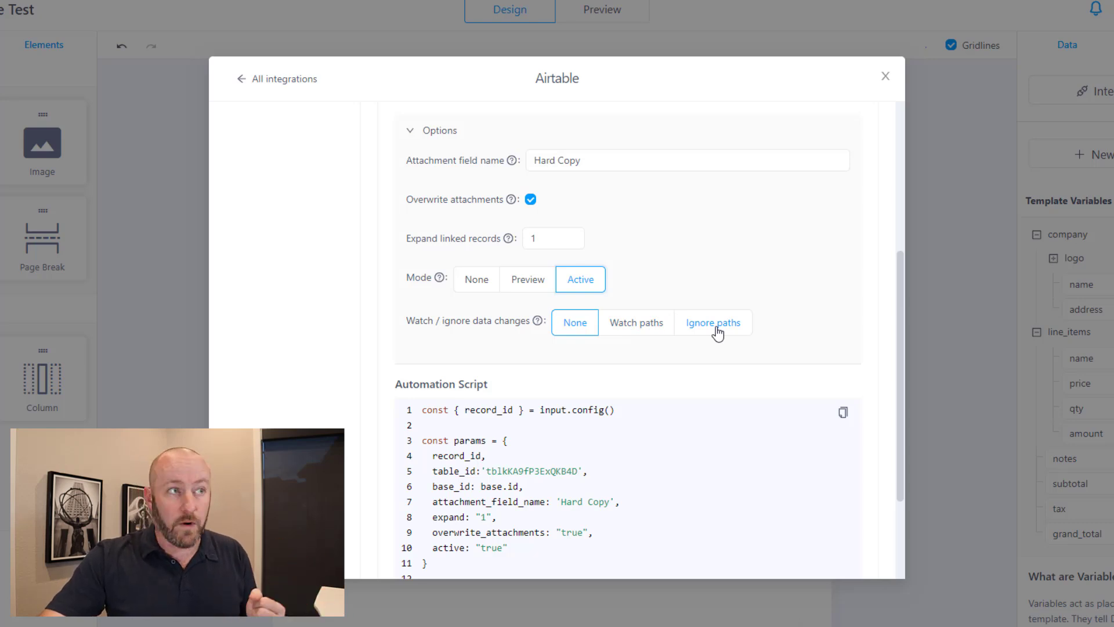
{"action": "scroll", "coordinate": [789, 296], "scroll_direction": "down", "scroll_amount": 2}
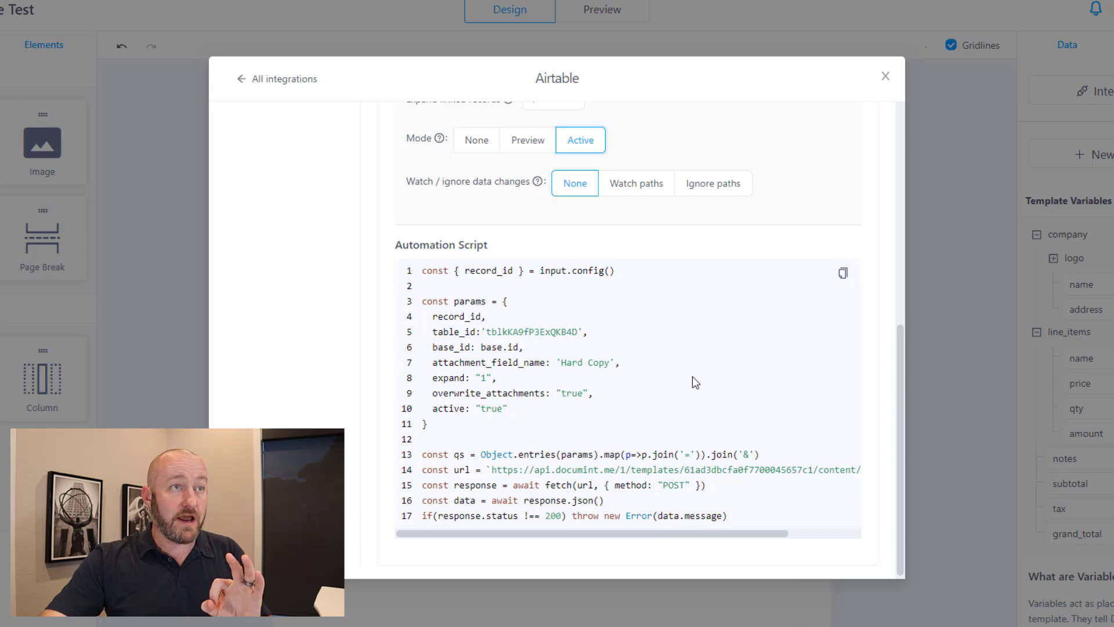
{"action": "left_click", "coordinate": [845, 276]}
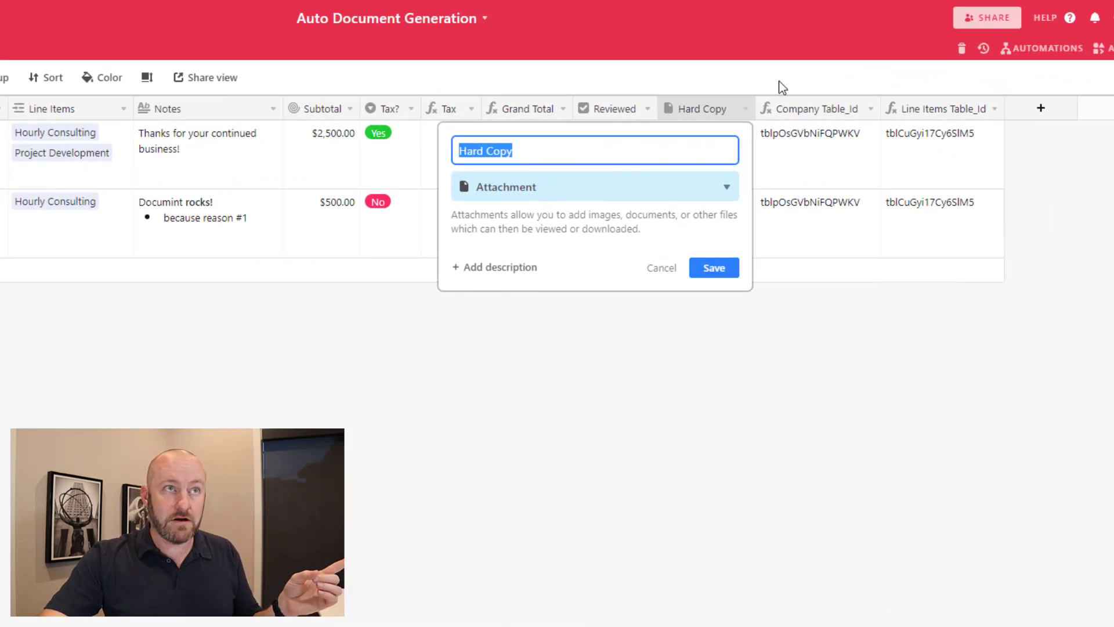
{"action": "left_click", "coordinate": [1042, 43]}
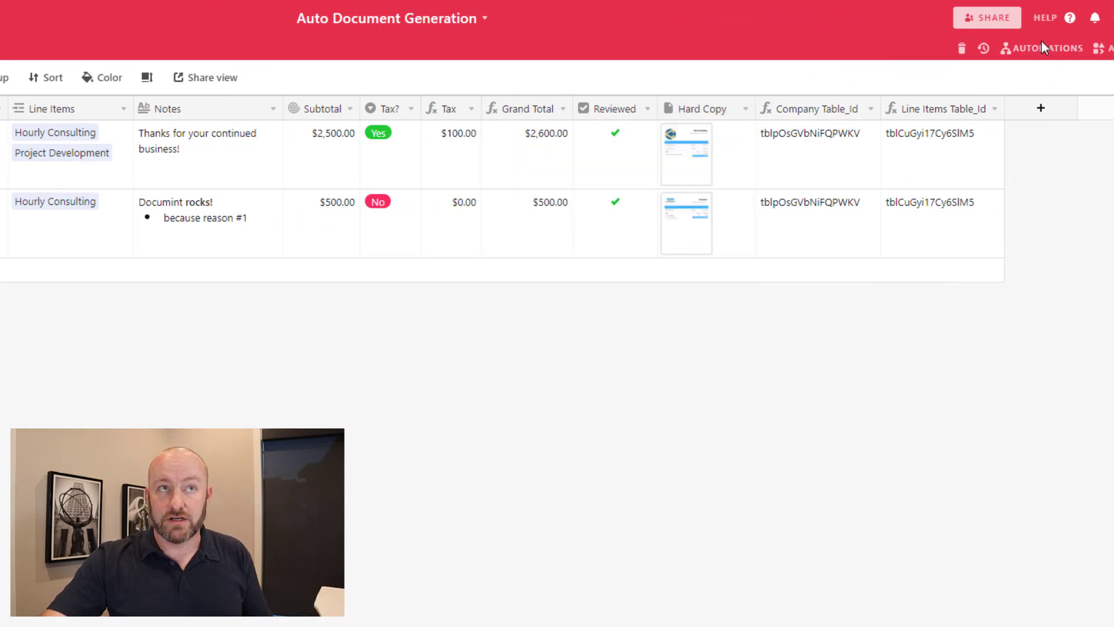
{"action": "left_click", "coordinate": [1041, 45]}
Step: Review the Create Invoice trigger conditions and open its Run a script action's code
{"action": "left_click", "coordinate": [1022, 142]}
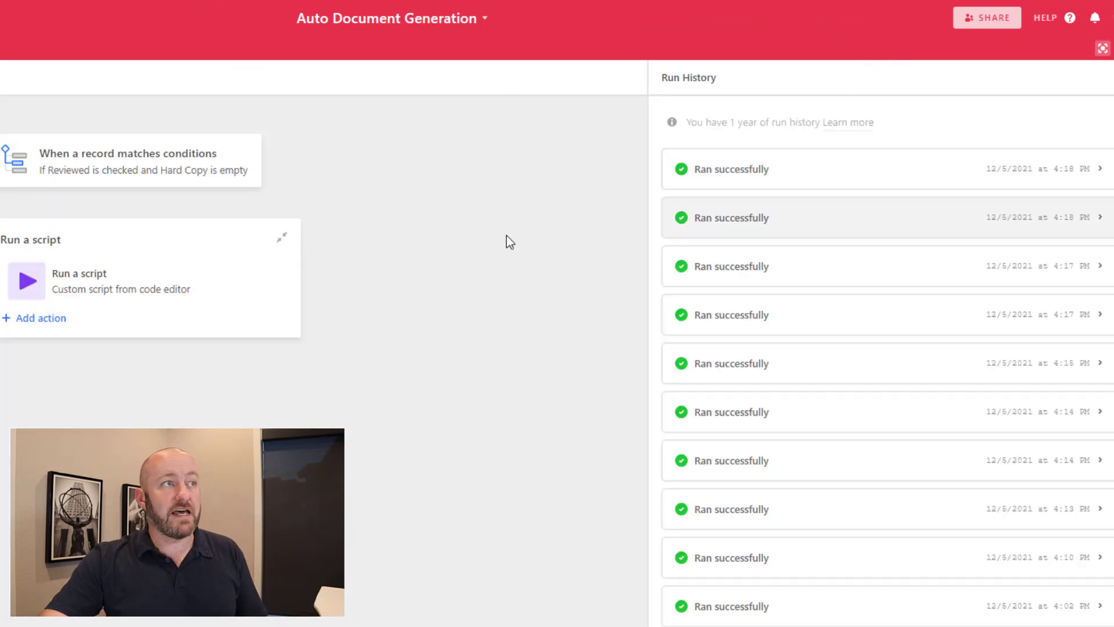
{"action": "left_click", "coordinate": [174, 177]}
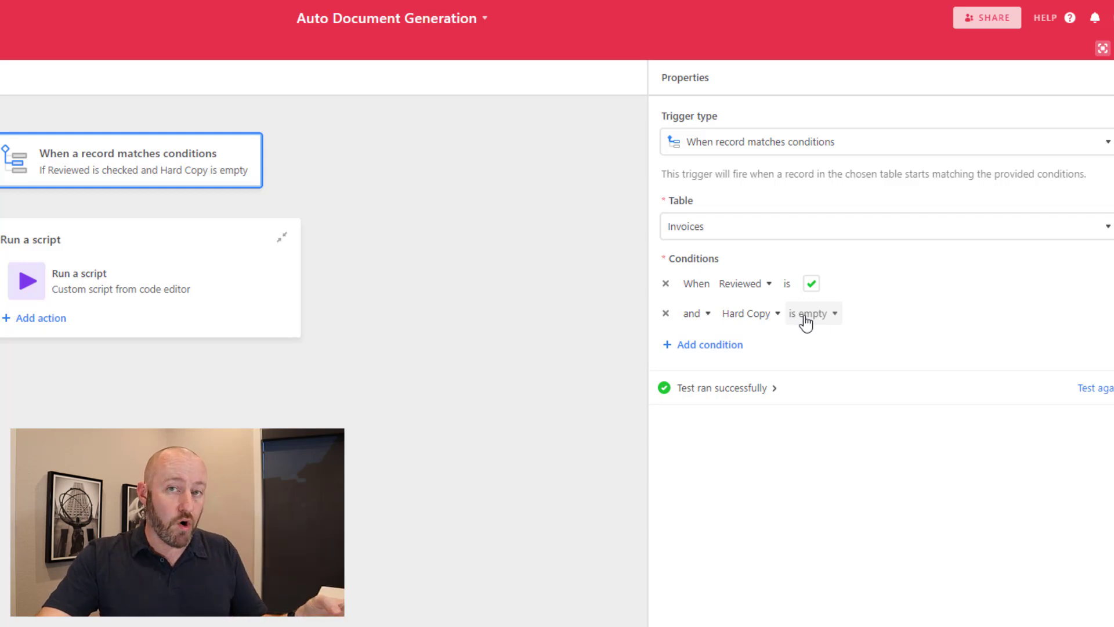
{"action": "left_click", "coordinate": [144, 289]}
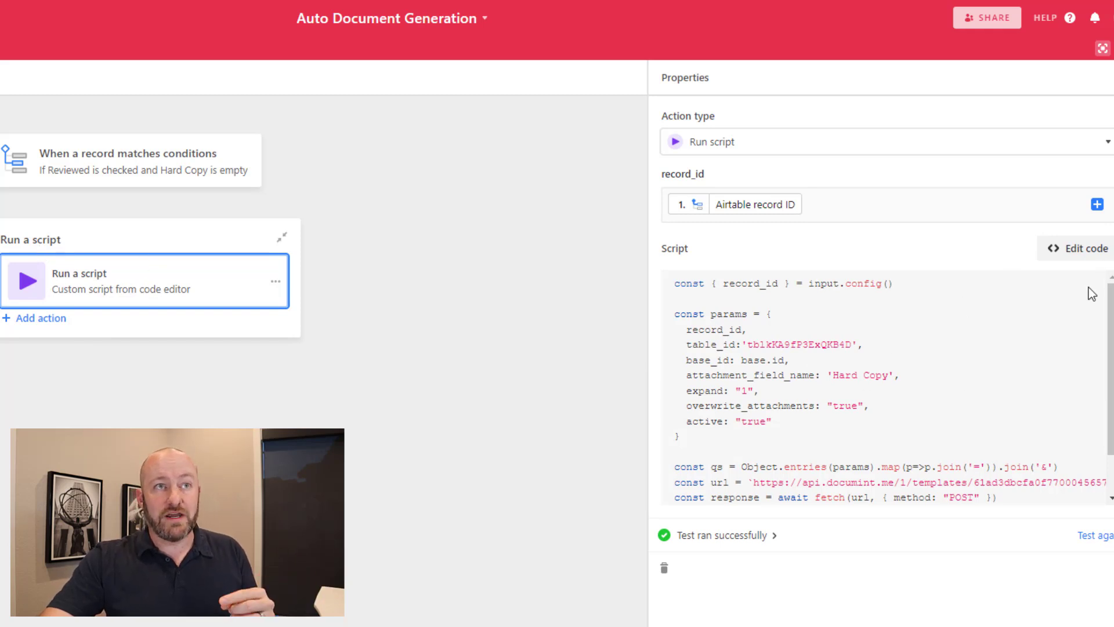
{"action": "left_click", "coordinate": [1085, 248]}
{"action": "left_click", "coordinate": [292, 180]}
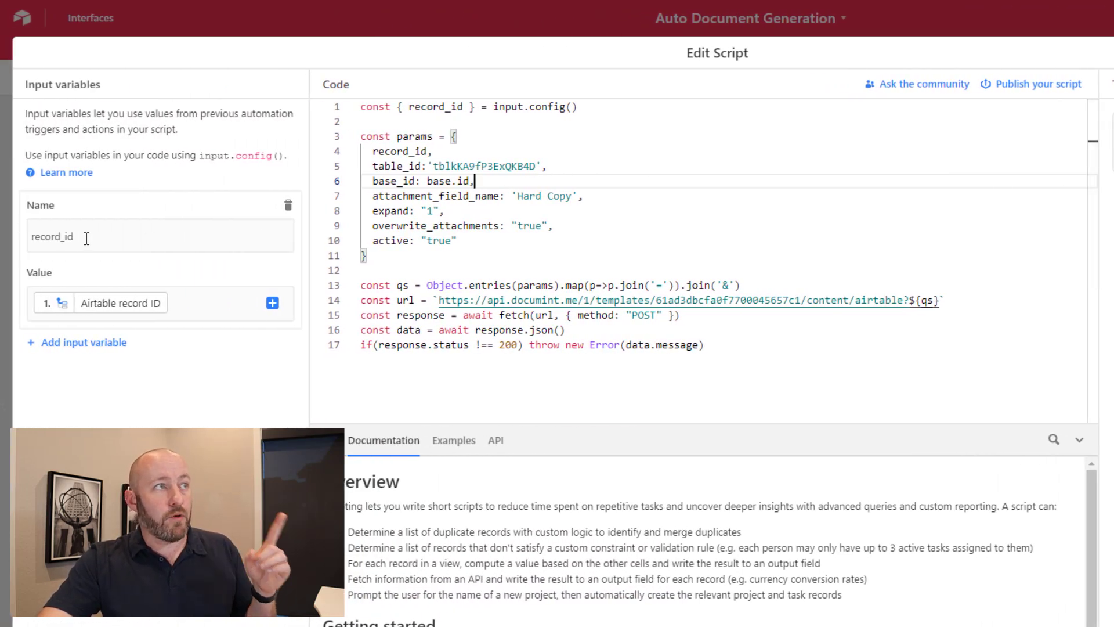
Step: Trace record_id to the trigger's Airtable record ID, then return to the Invoices grid
{"action": "double_click", "coordinate": [86, 238]}
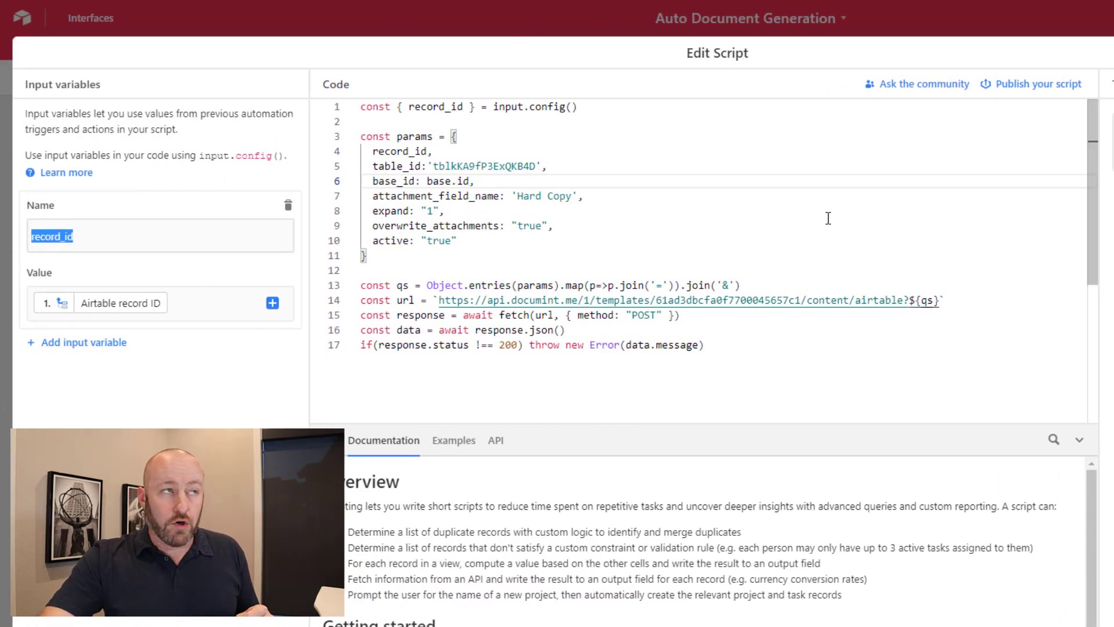
{"action": "double_click", "coordinate": [410, 107]}
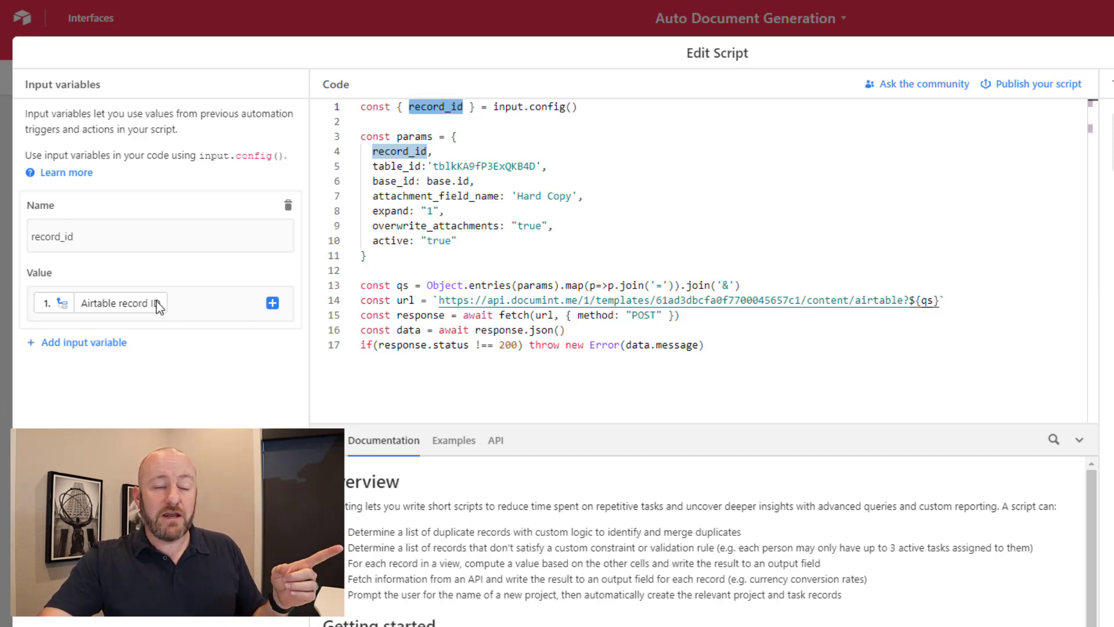
{"action": "left_click", "coordinate": [272, 302]}
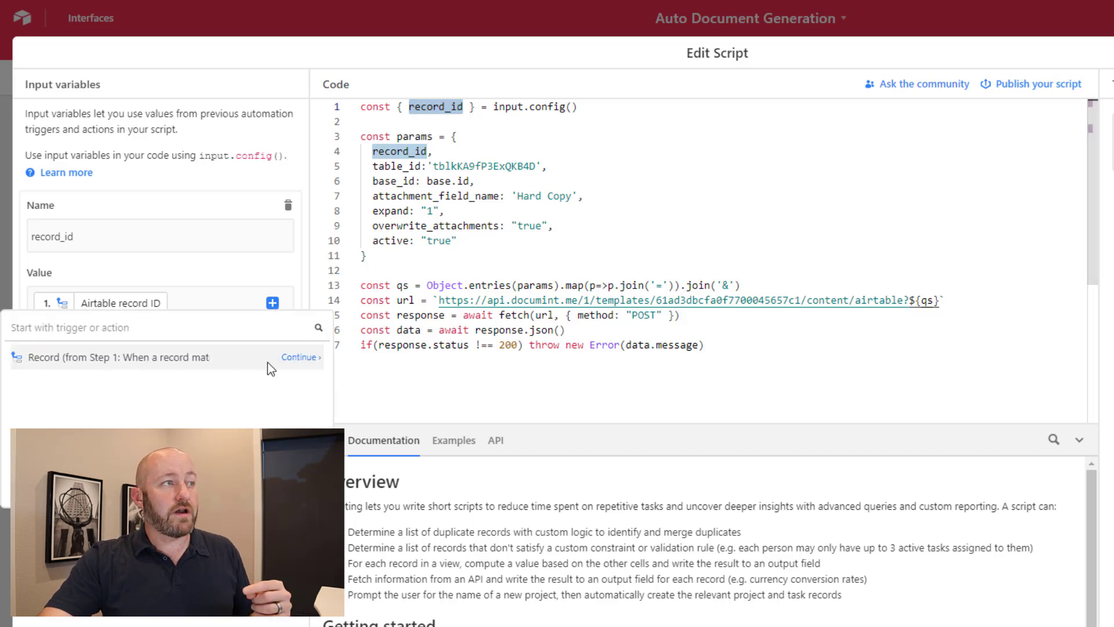
{"action": "left_click", "coordinate": [298, 365]}
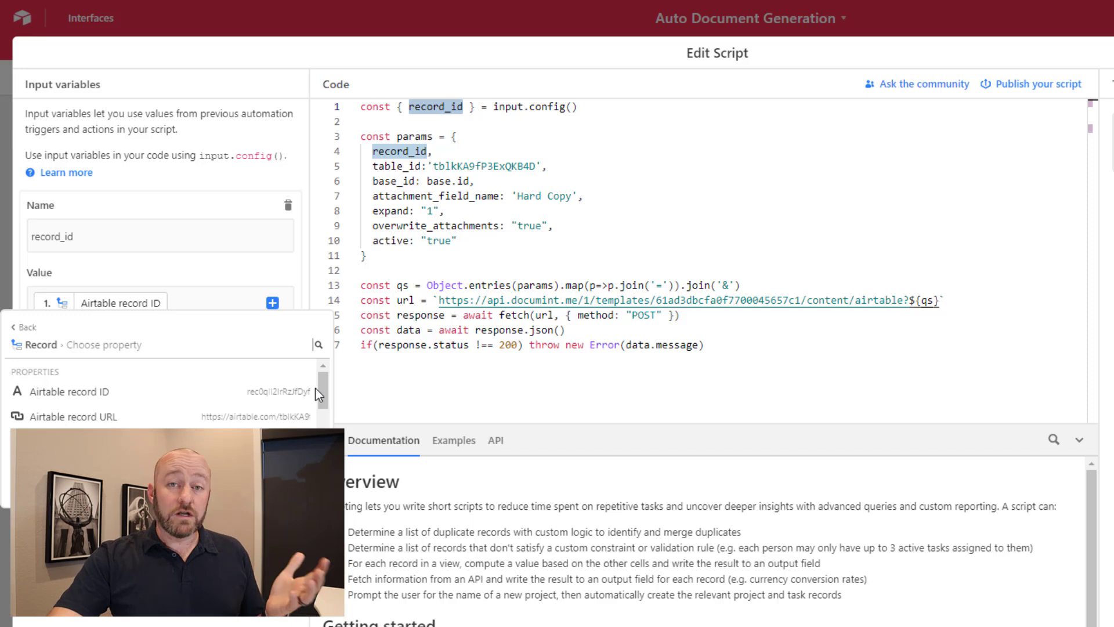
{"action": "left_click", "coordinate": [266, 24]}
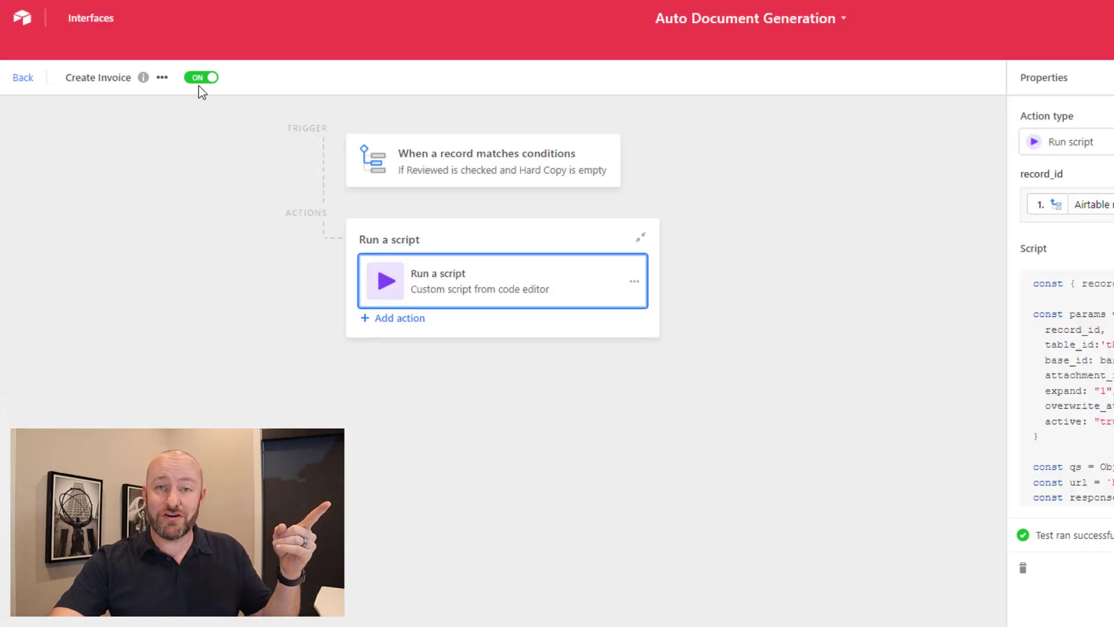
{"action": "left_click", "coordinate": [24, 79]}
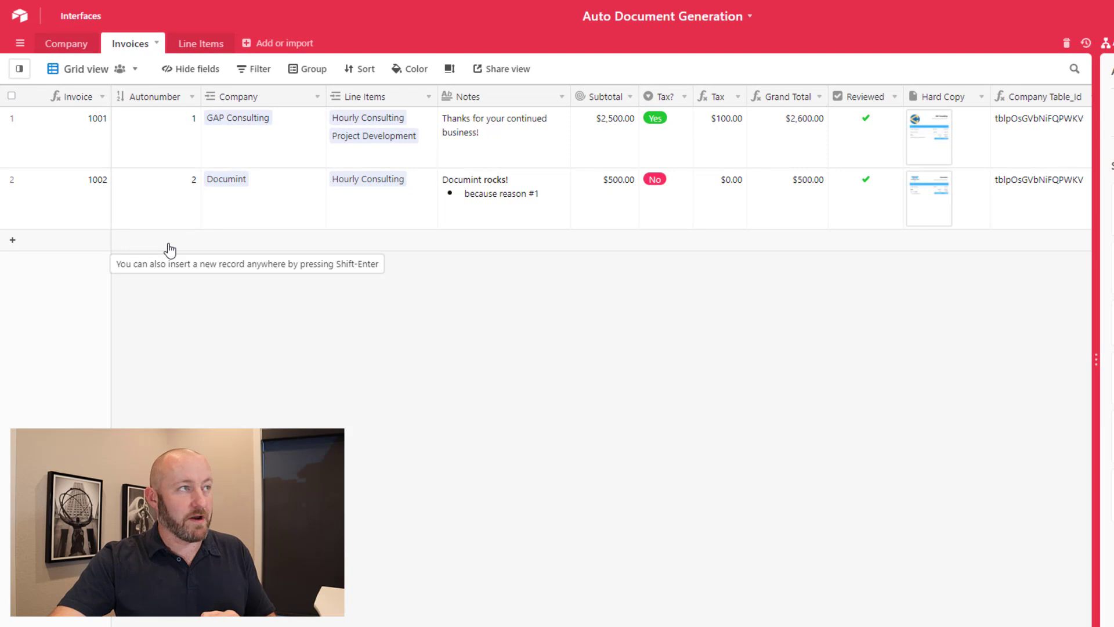
Step: Add invoice 1003 and link it to the company GAP Consulting
{"action": "left_click", "coordinate": [170, 251]}
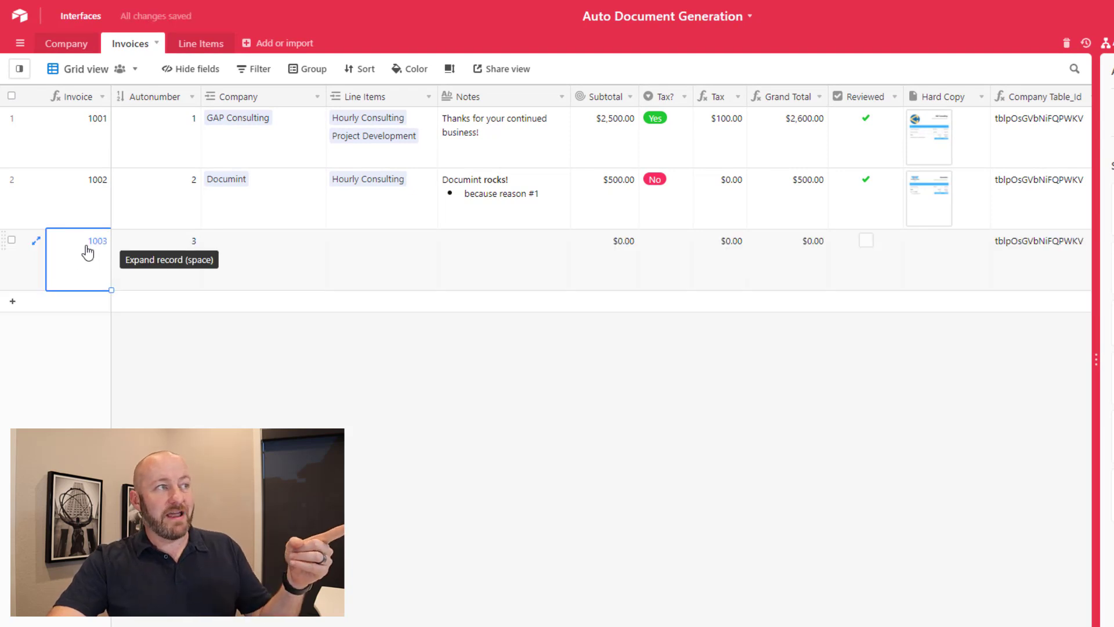
{"action": "left_click", "coordinate": [231, 262]}
{"action": "left_click", "coordinate": [211, 240]}
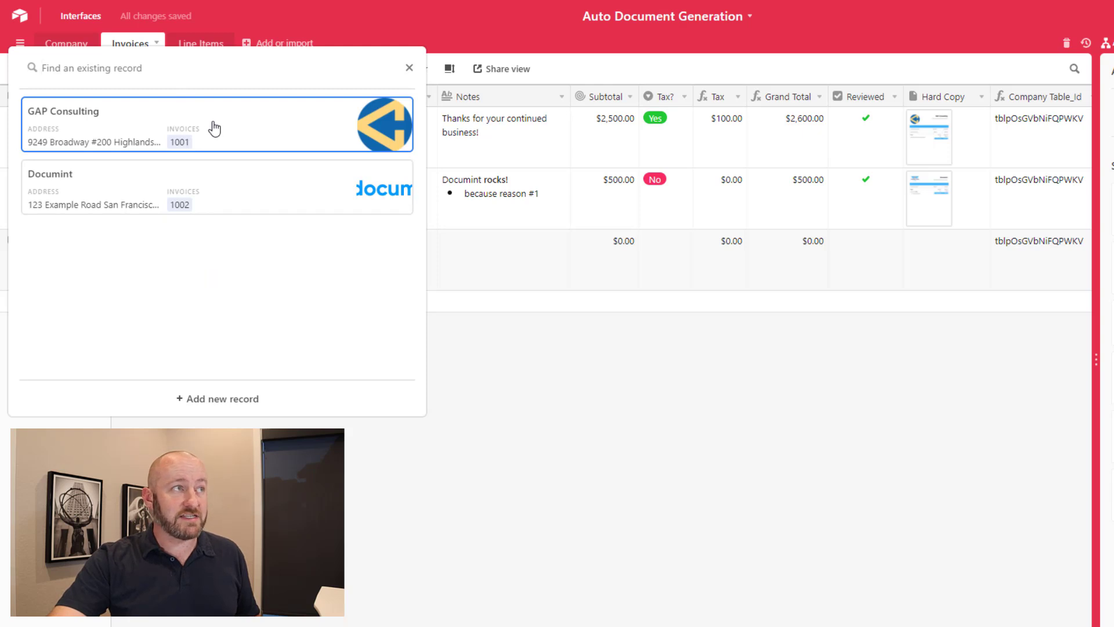
{"action": "left_click", "coordinate": [215, 127]}
{"action": "left_click", "coordinate": [405, 327]}
Step: Link Line Items #1–#3 to invoice 1003 and check their prices, totalling $1,400.00
{"action": "left_click", "coordinate": [349, 258]}
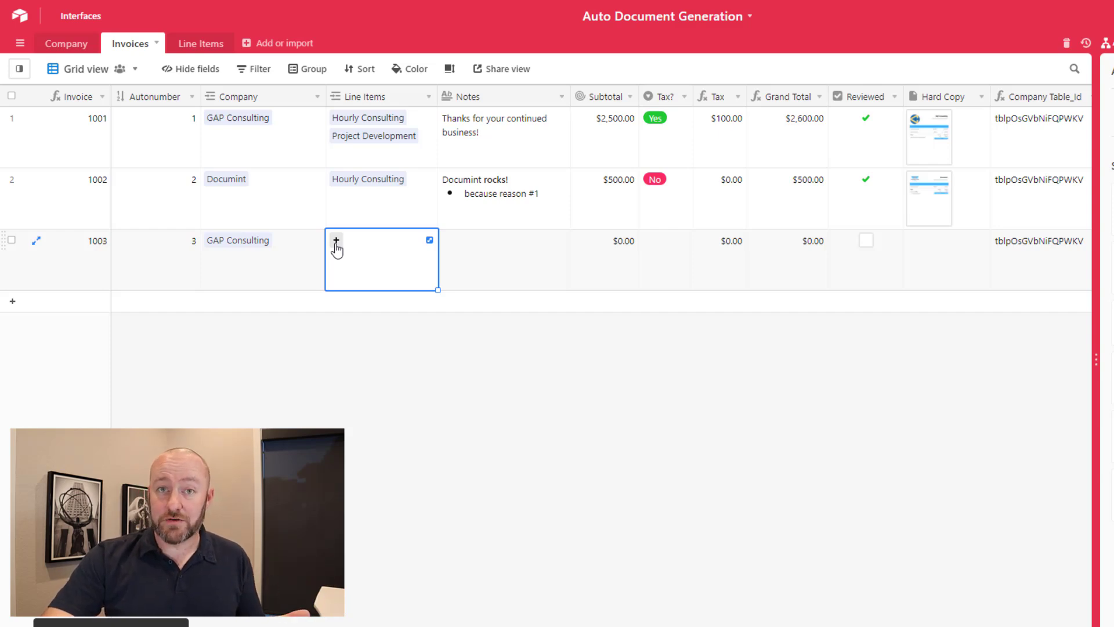
{"action": "left_click", "coordinate": [336, 241]}
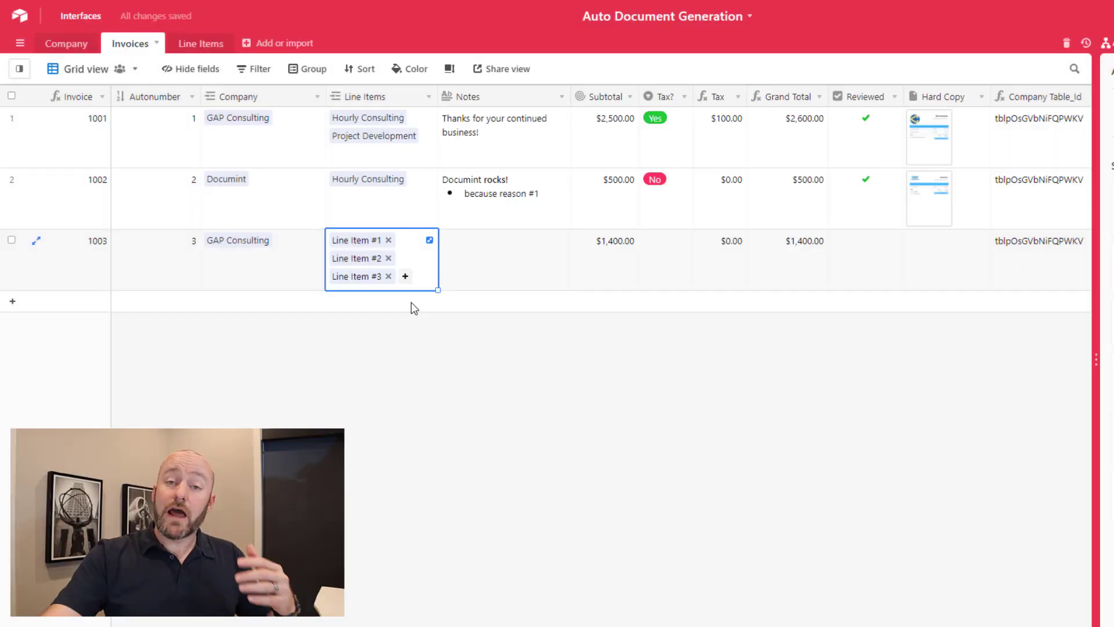
{"action": "left_click", "coordinate": [362, 241]}
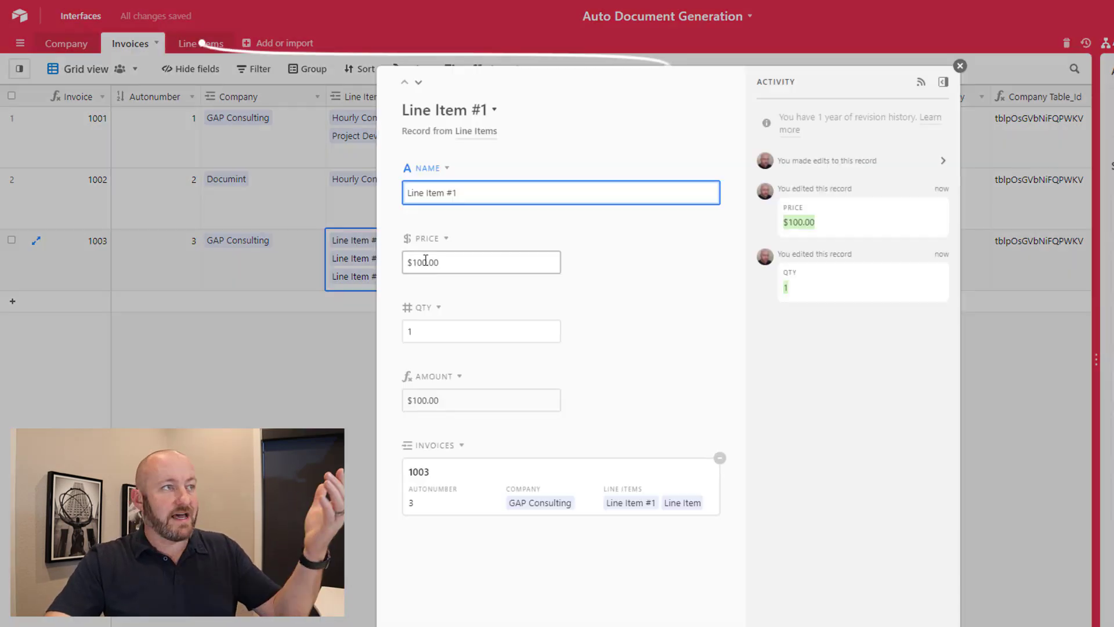
{"action": "left_click", "coordinate": [362, 261]}
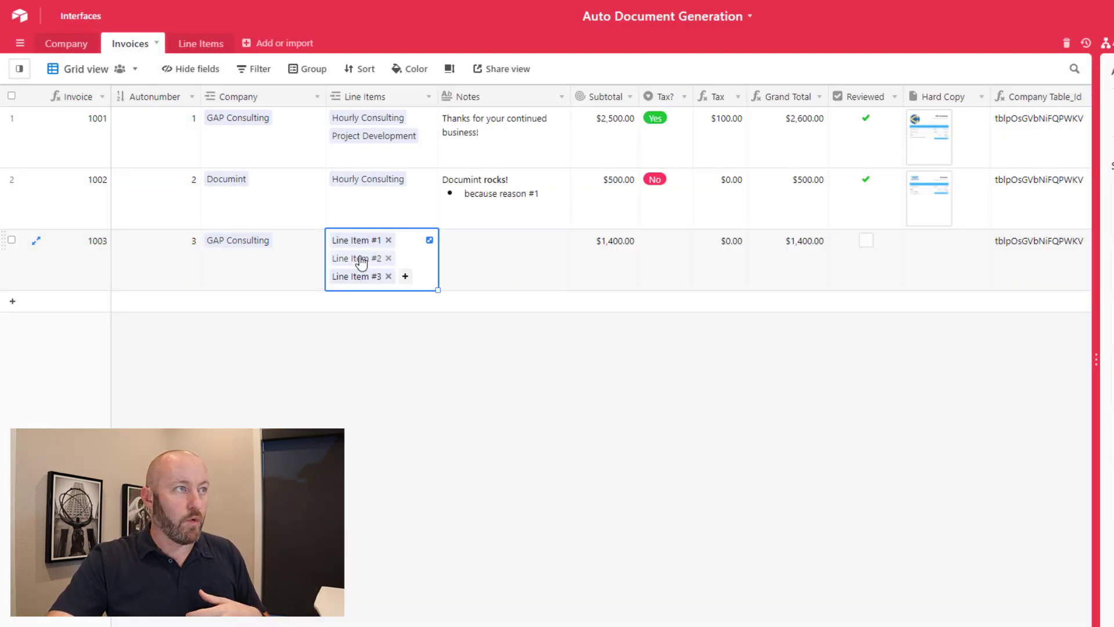
{"action": "left_click", "coordinate": [362, 261]}
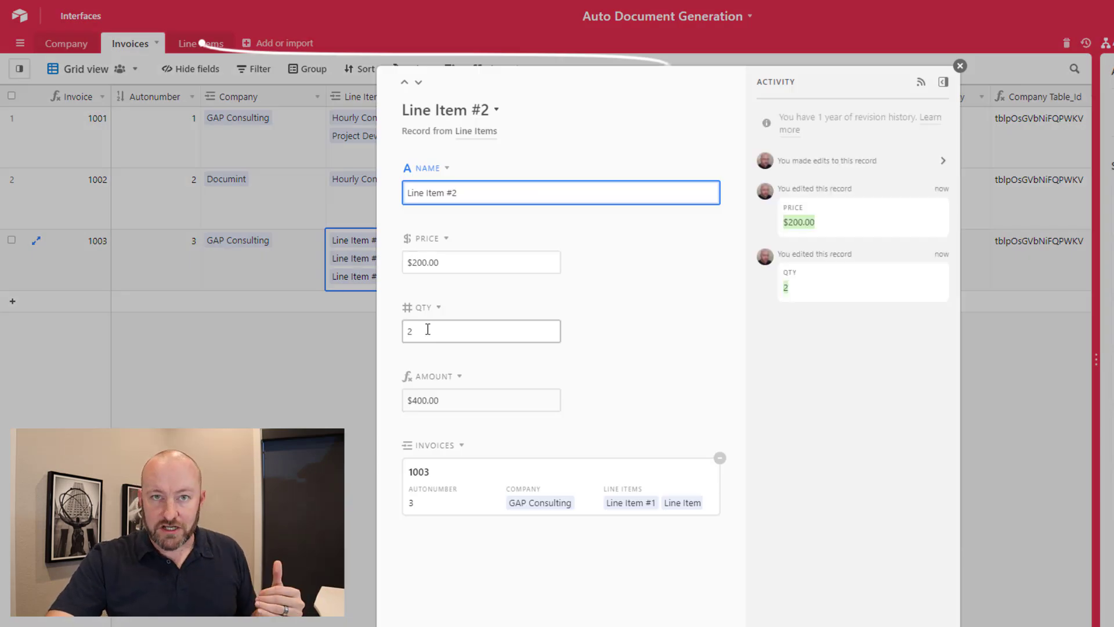
{"action": "left_click", "coordinate": [286, 359]}
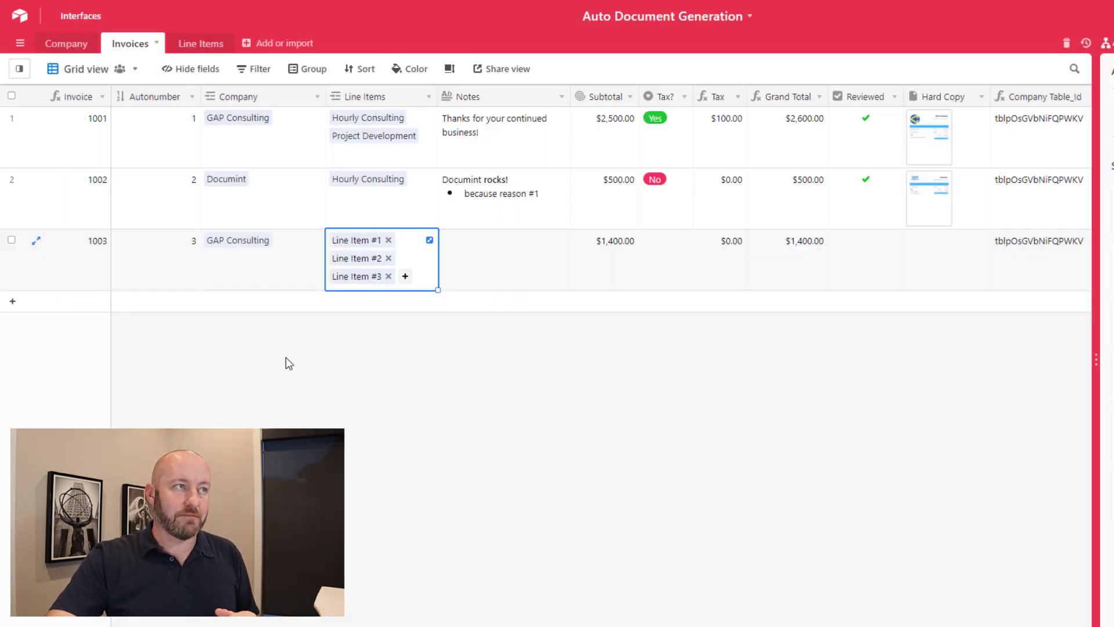
{"action": "left_click", "coordinate": [480, 266]}
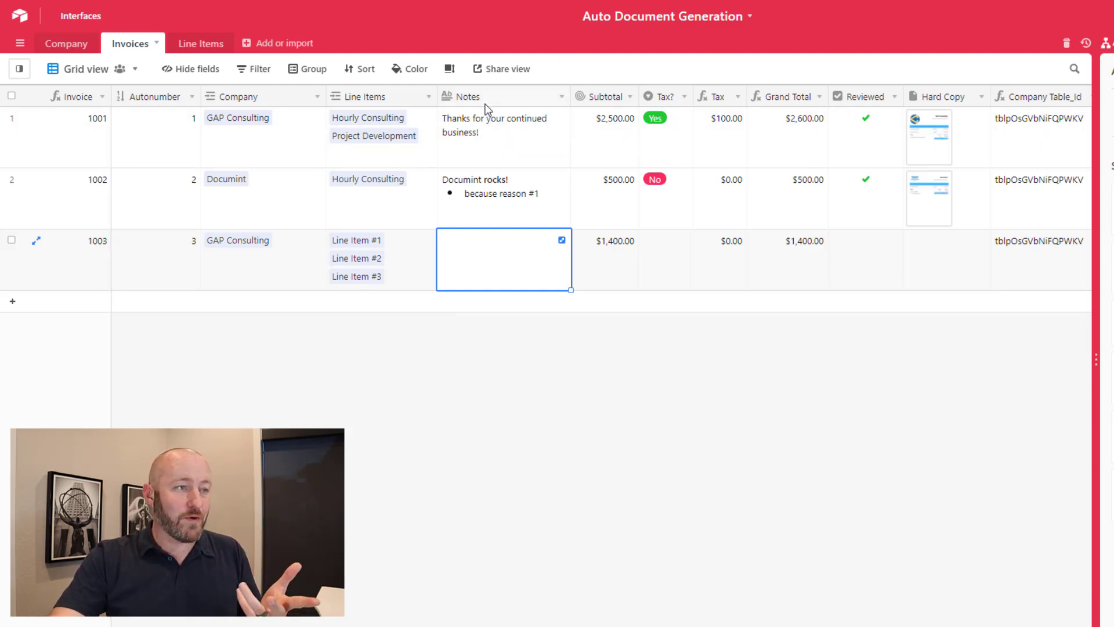
Step: On invoice 1003, add a thank-you note, set Tax? to No, and tick Reviewed to trigger the PDF
{"action": "type", "text": "Thanks for your business!"}
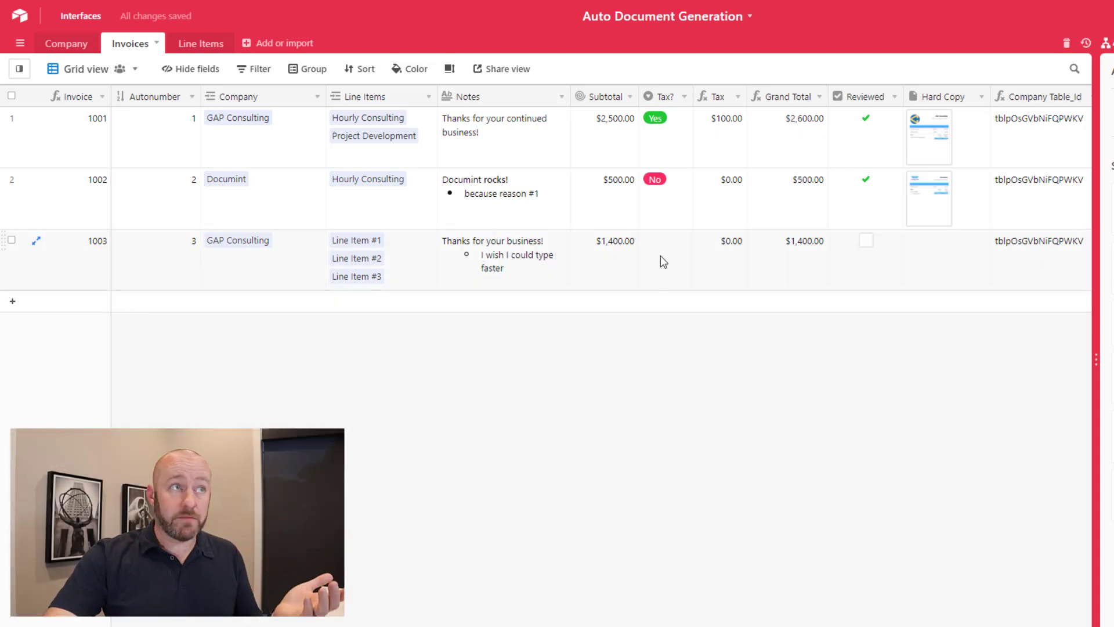
{"action": "double_click", "coordinate": [660, 261]}
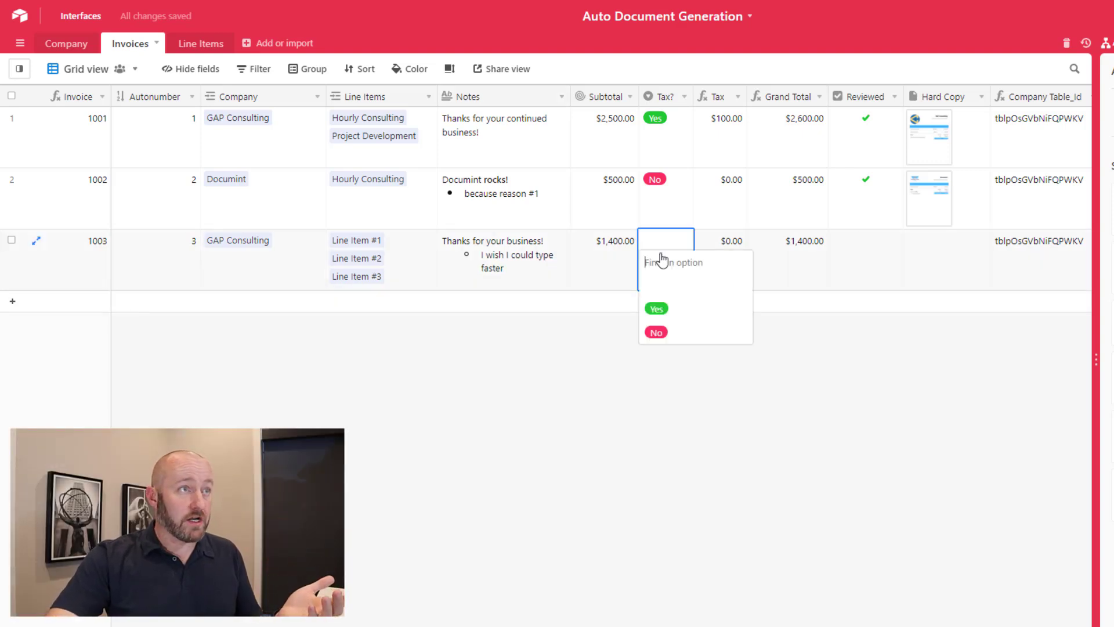
{"action": "left_click", "coordinate": [672, 332]}
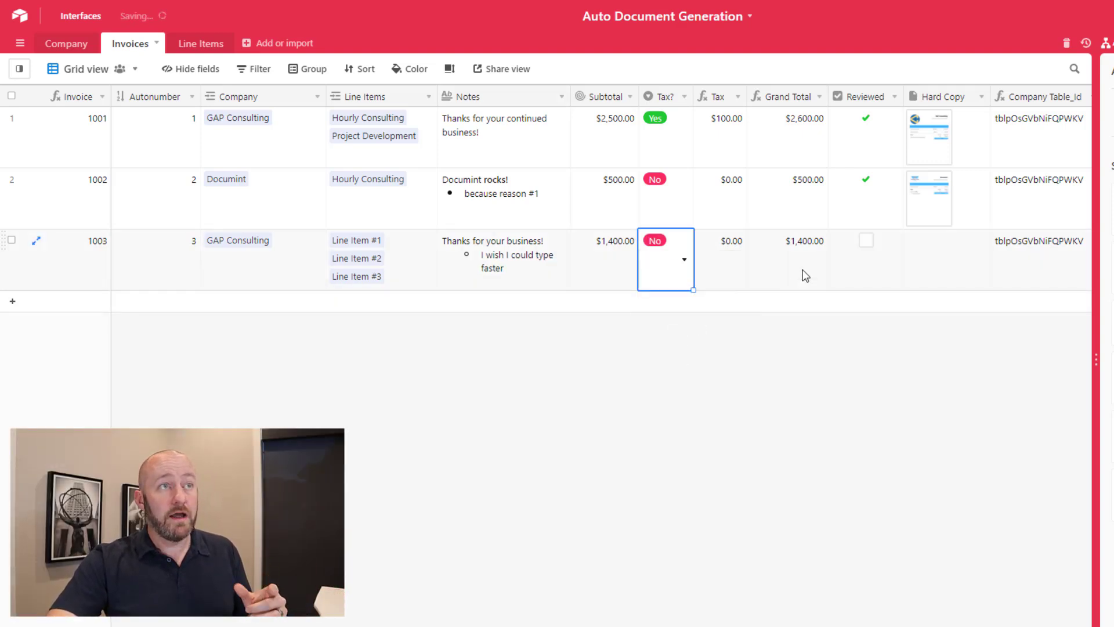
{"action": "left_click", "coordinate": [866, 241]}
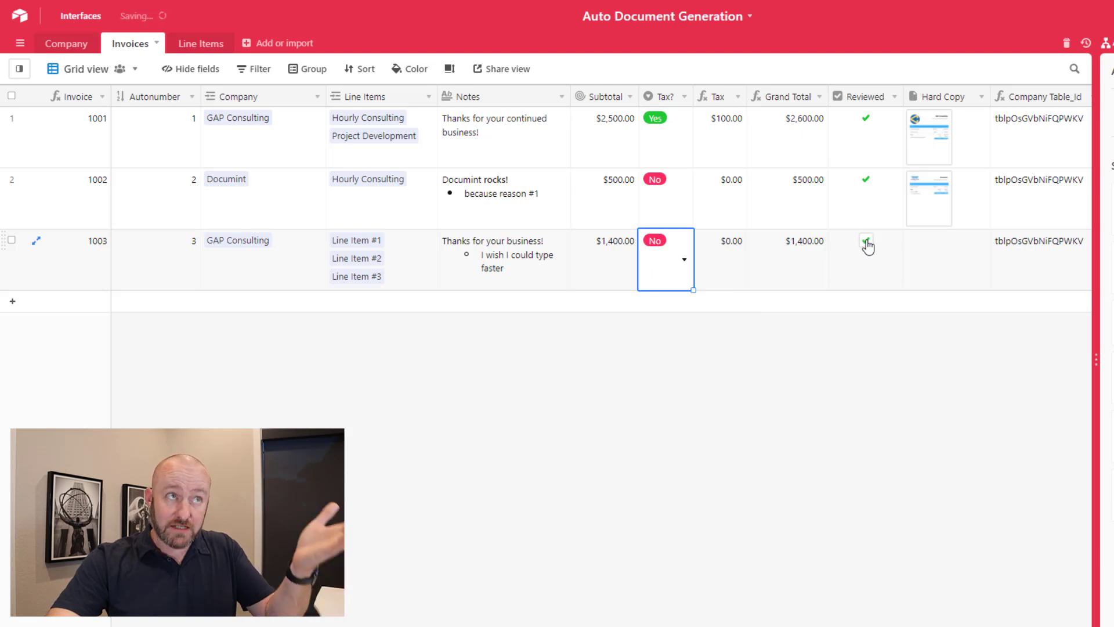
{"action": "left_click", "coordinate": [833, 358]}
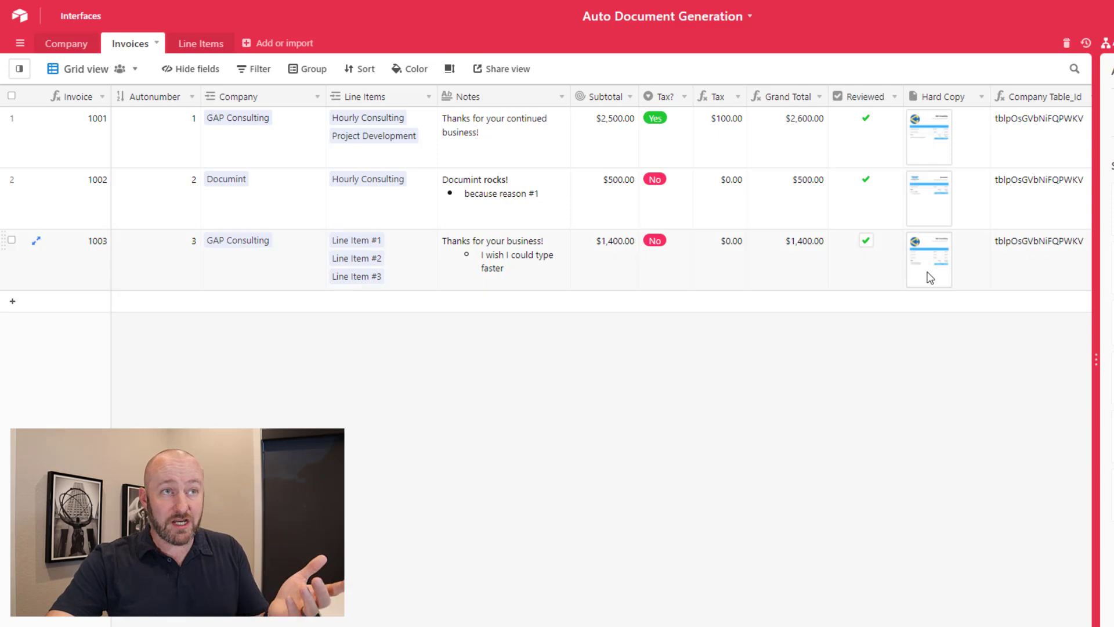
{"action": "left_click", "coordinate": [930, 278]}
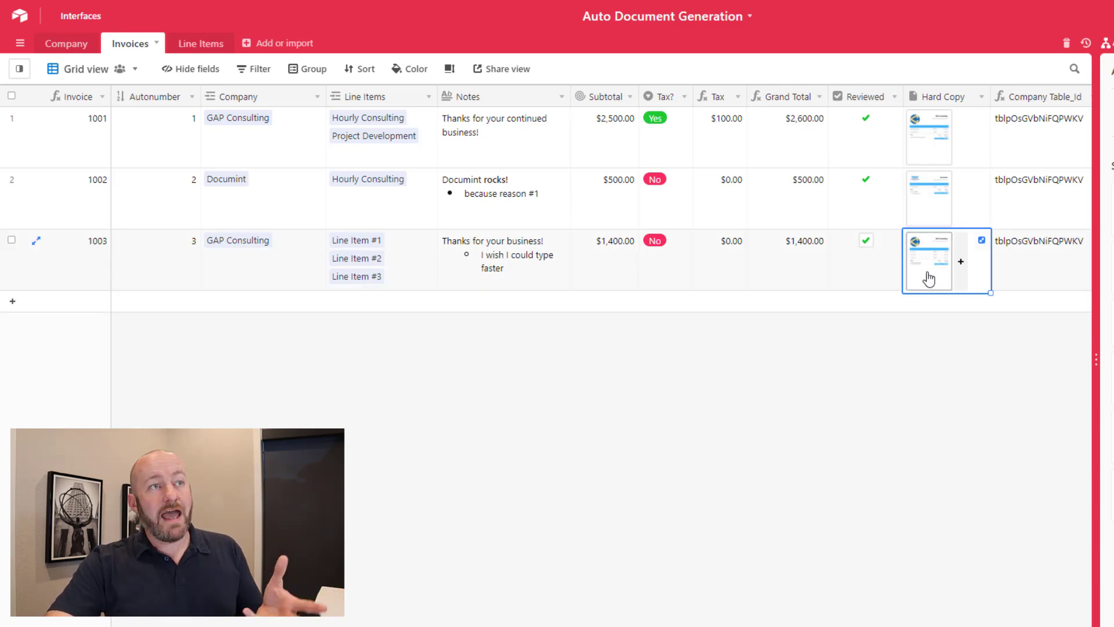
{"action": "left_click", "coordinate": [929, 278]}
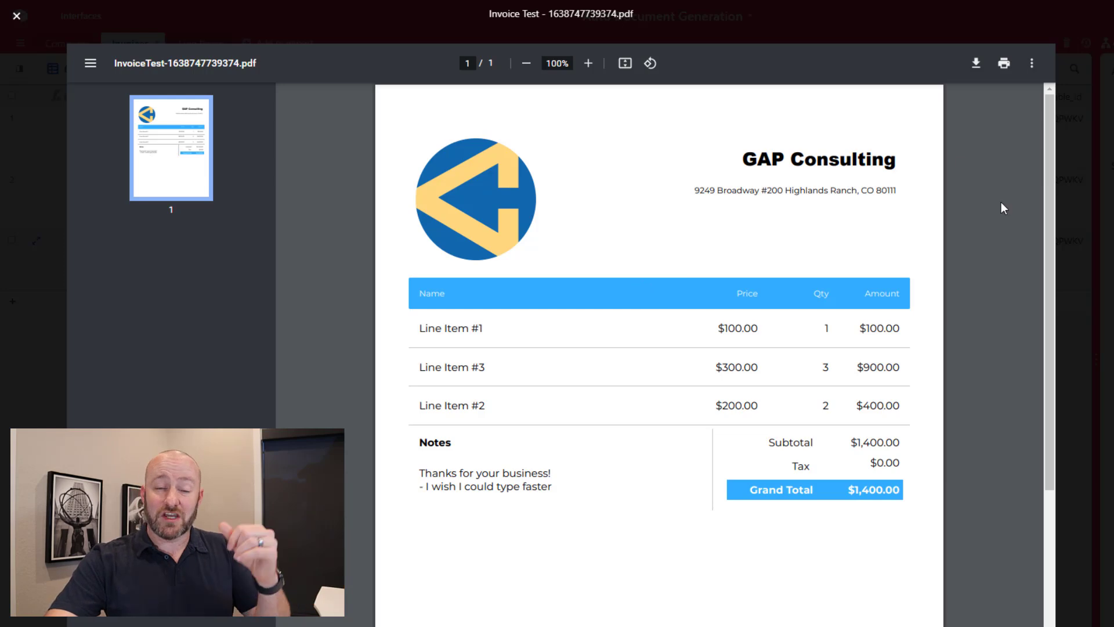
{"action": "left_click", "coordinate": [16, 20]}
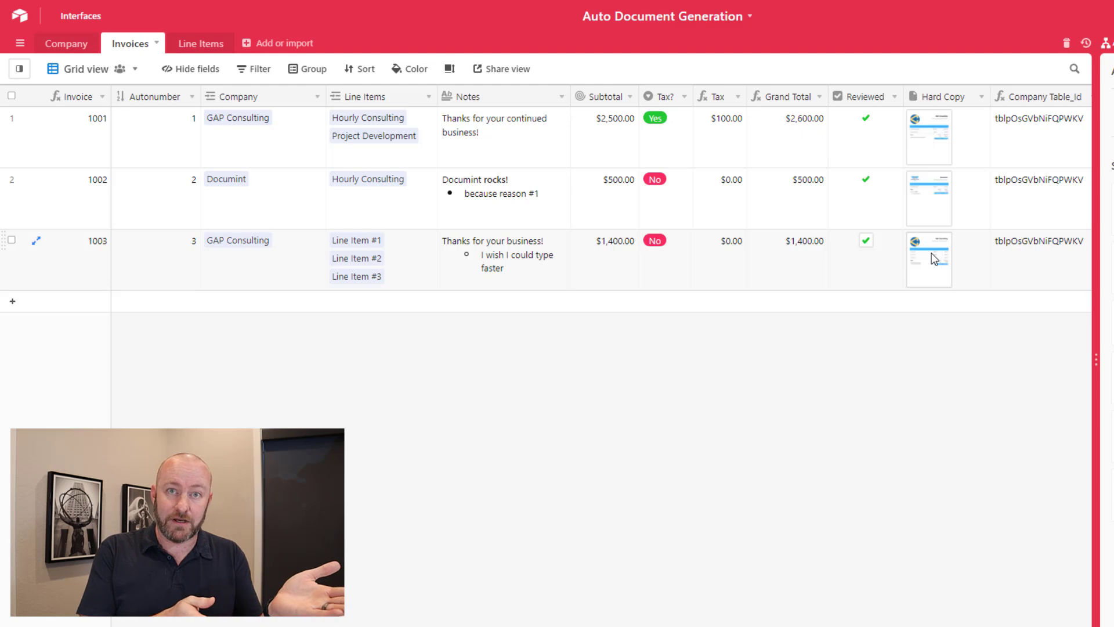
Step: Delete the generated PDF from invoice 1003's Hard Copy field
{"action": "left_click", "coordinate": [934, 259]}
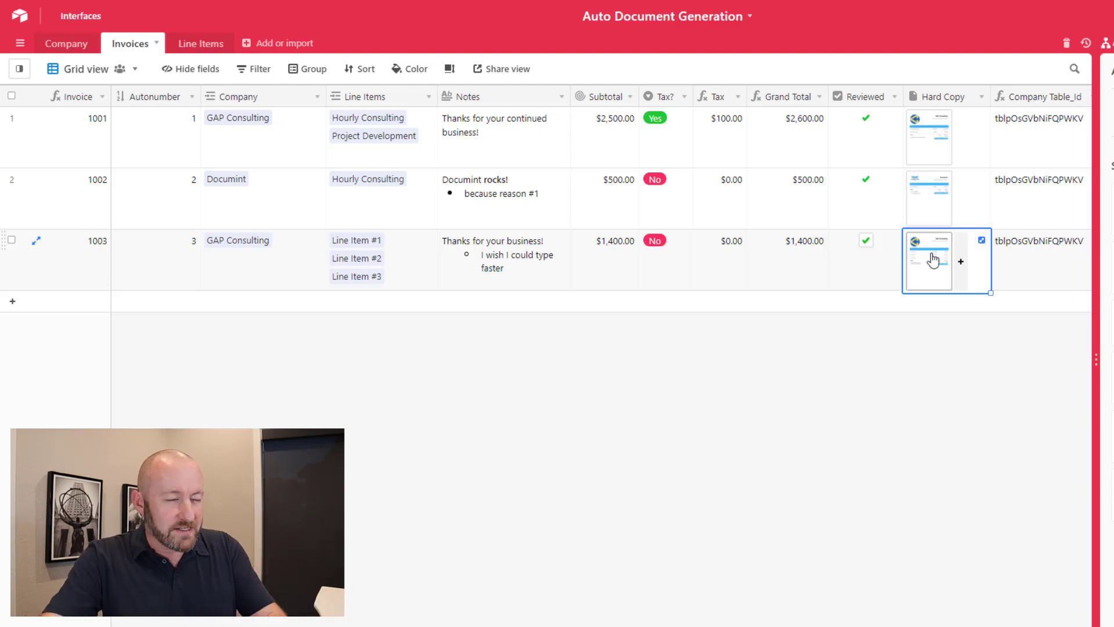
{"action": "key", "text": "Delete"}
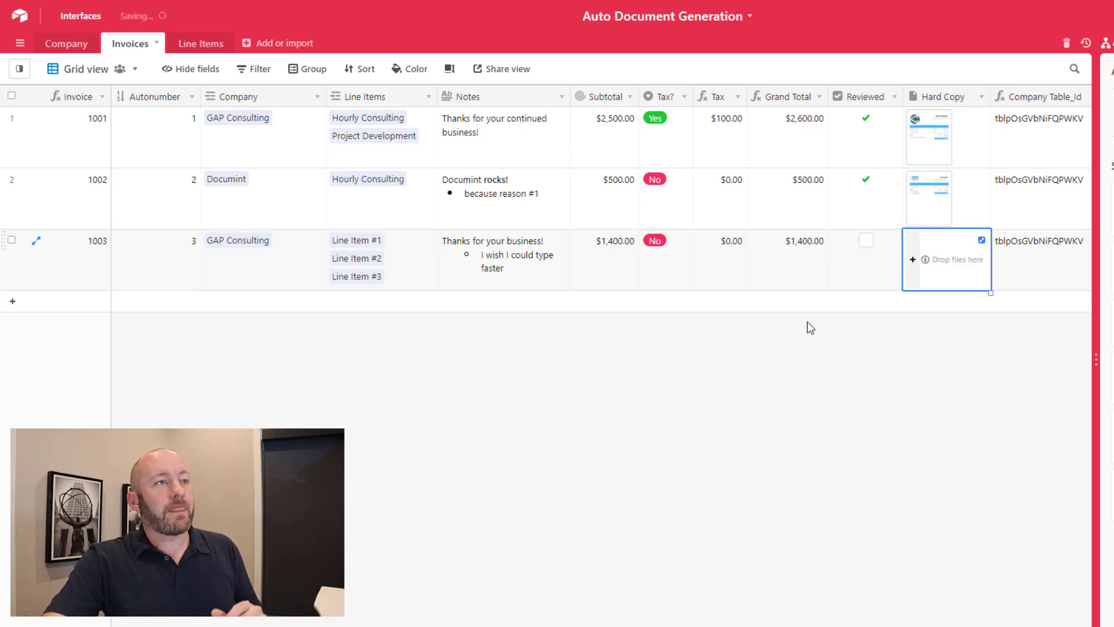
{"action": "left_click", "coordinate": [836, 319]}
Step: Replace invoice 1003's company link GAP Consulting with Documint
{"action": "left_click", "coordinate": [239, 241]}
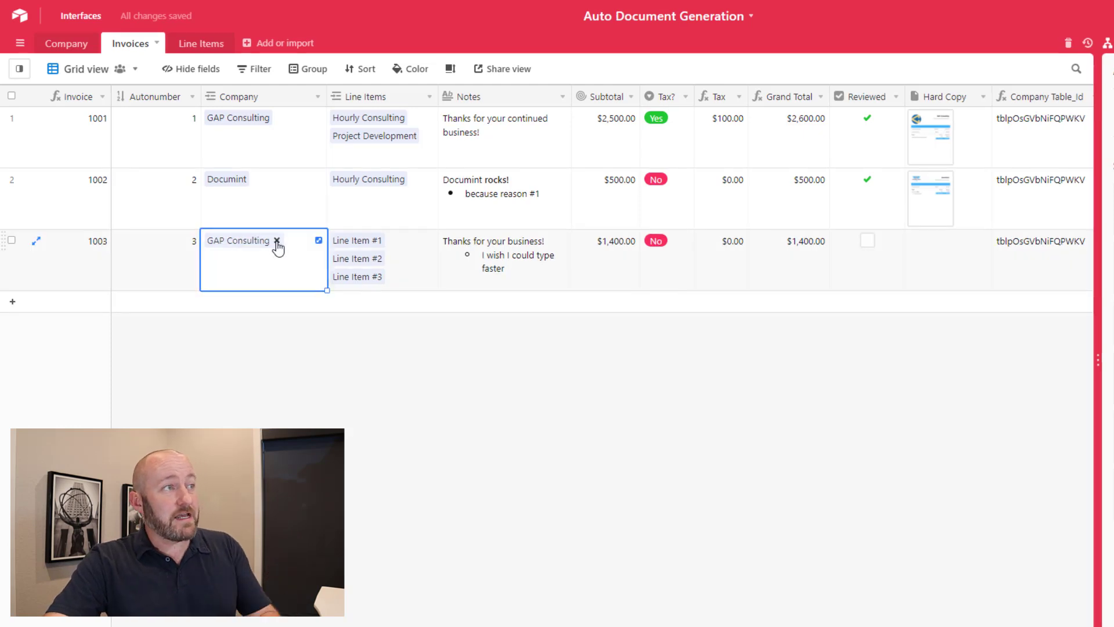
{"action": "key", "text": "Delete"}
{"action": "left_click", "coordinate": [216, 243]}
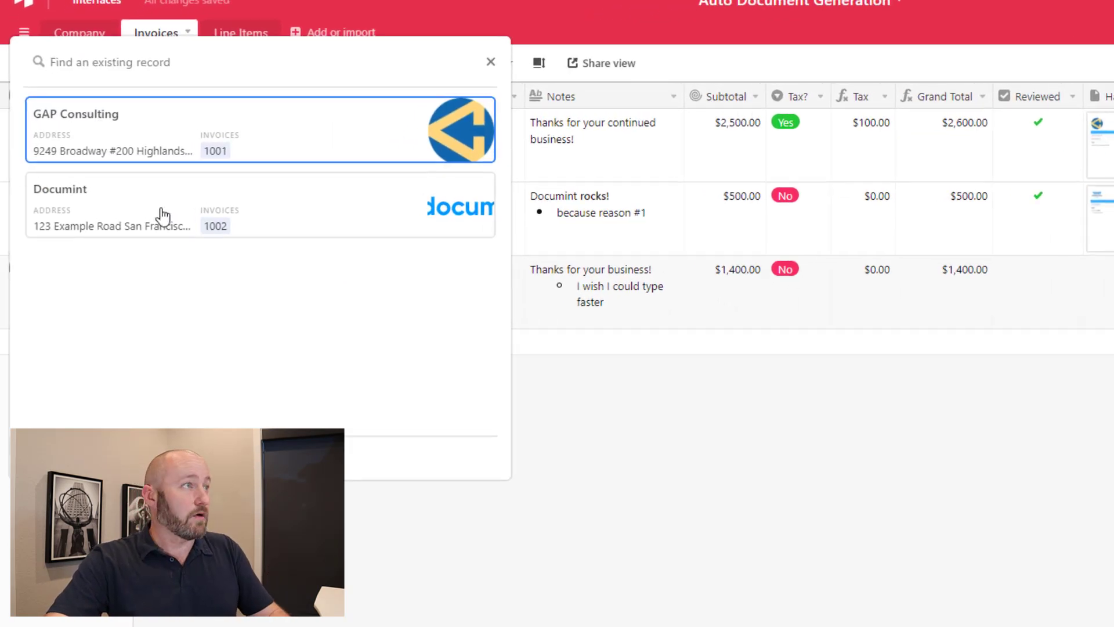
{"action": "left_click", "coordinate": [150, 207]}
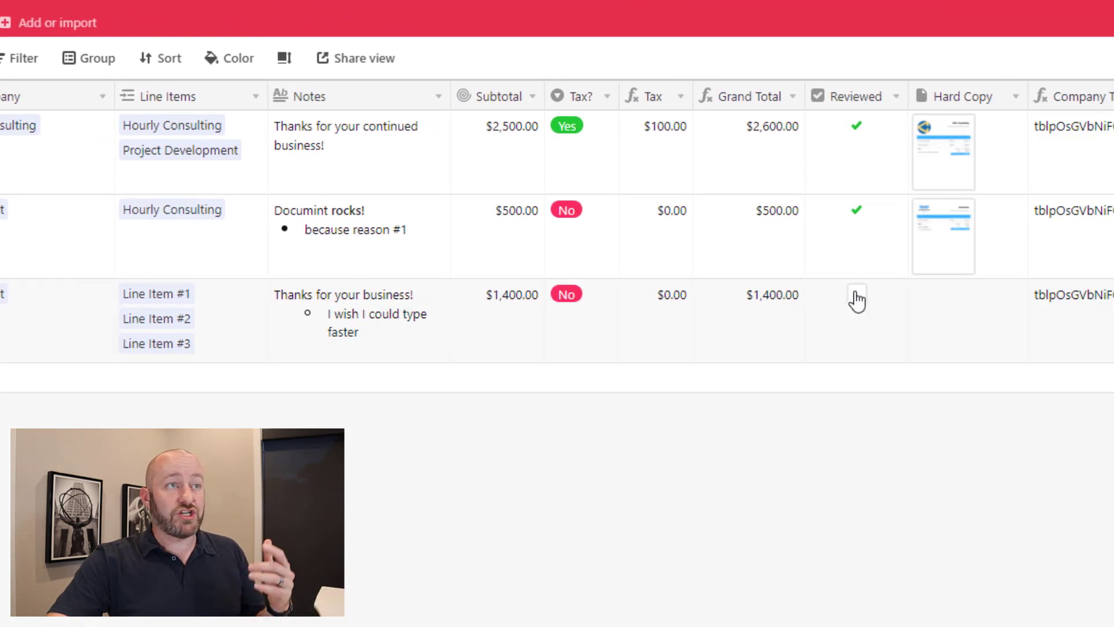
Step: Re-tick Reviewed on invoice 1003 and preview the regenerated Documint PDF invoice
{"action": "left_click", "coordinate": [856, 295]}
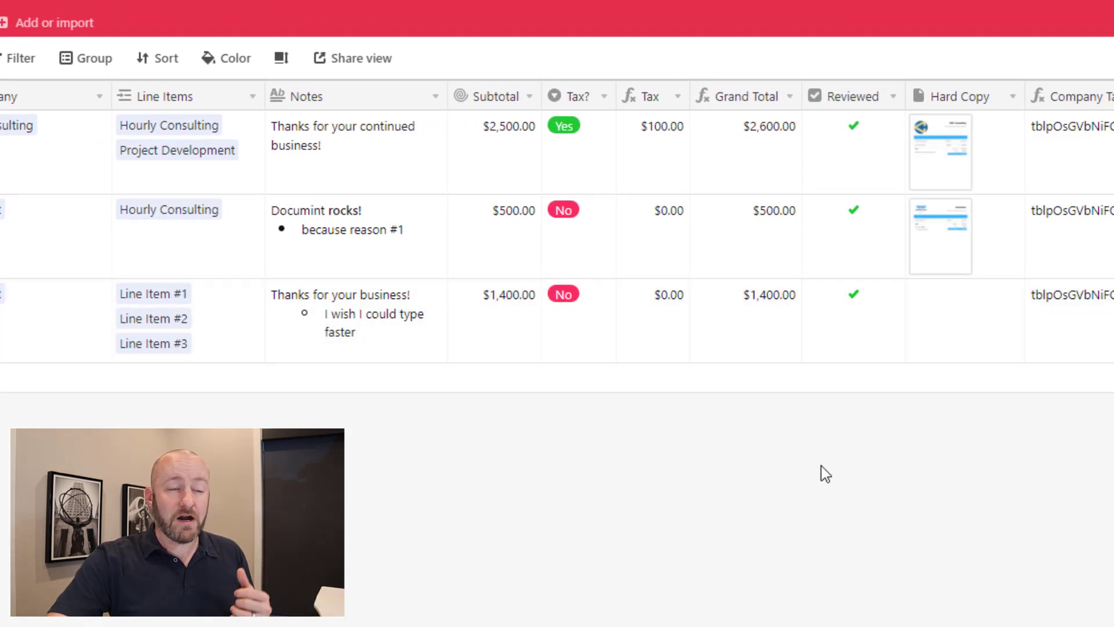
{"action": "left_click", "coordinate": [941, 326]}
{"action": "left_click", "coordinate": [946, 521]}
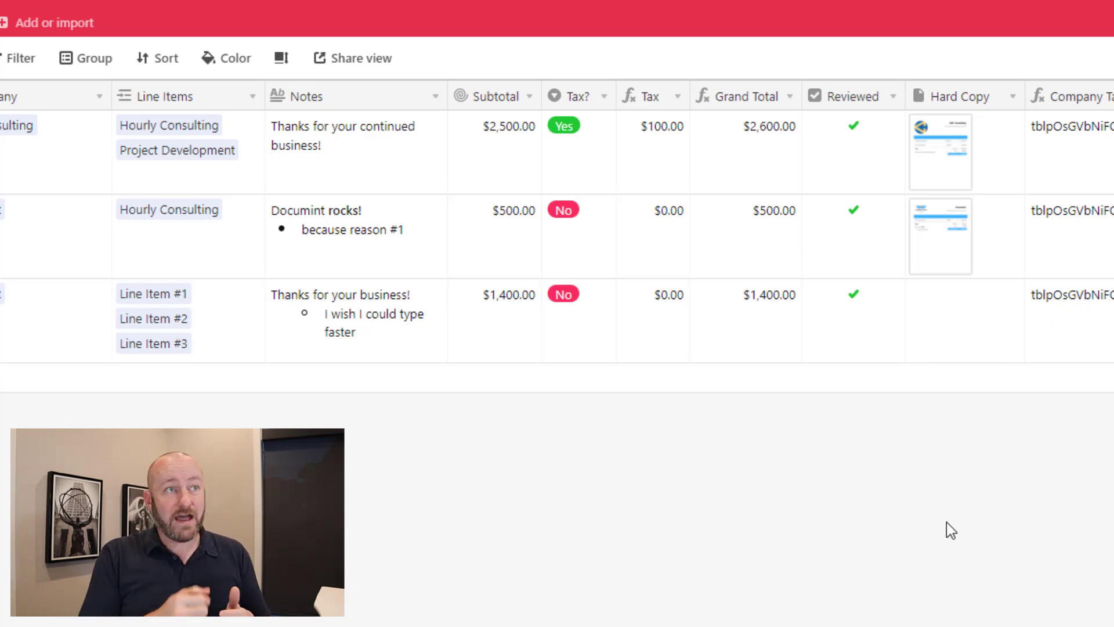
{"action": "left_click", "coordinate": [950, 326]}
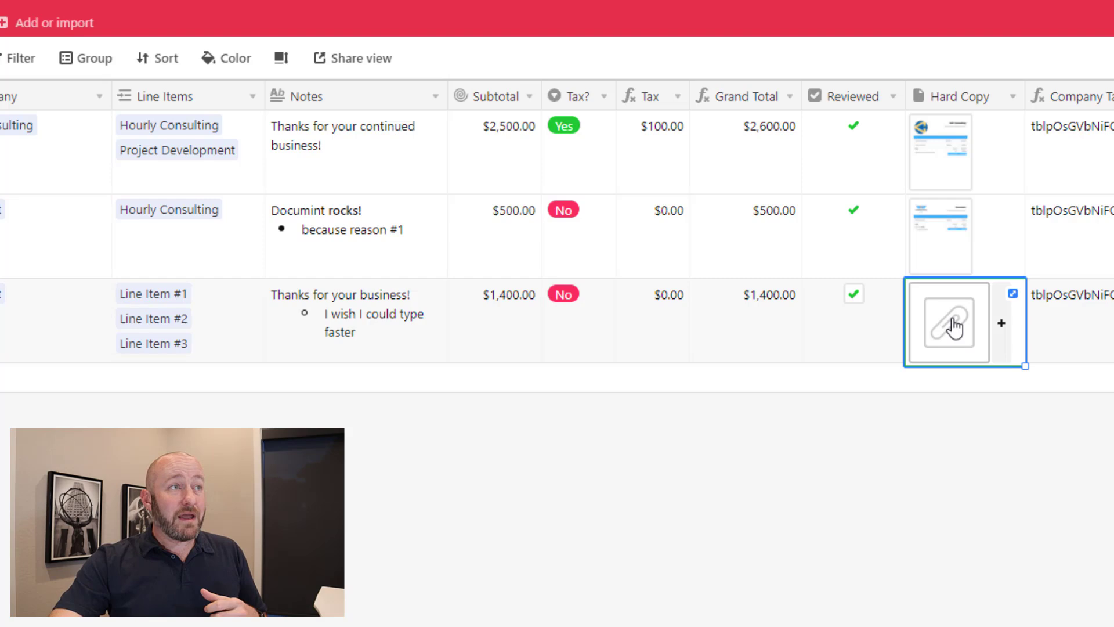
{"action": "left_click", "coordinate": [953, 327]}
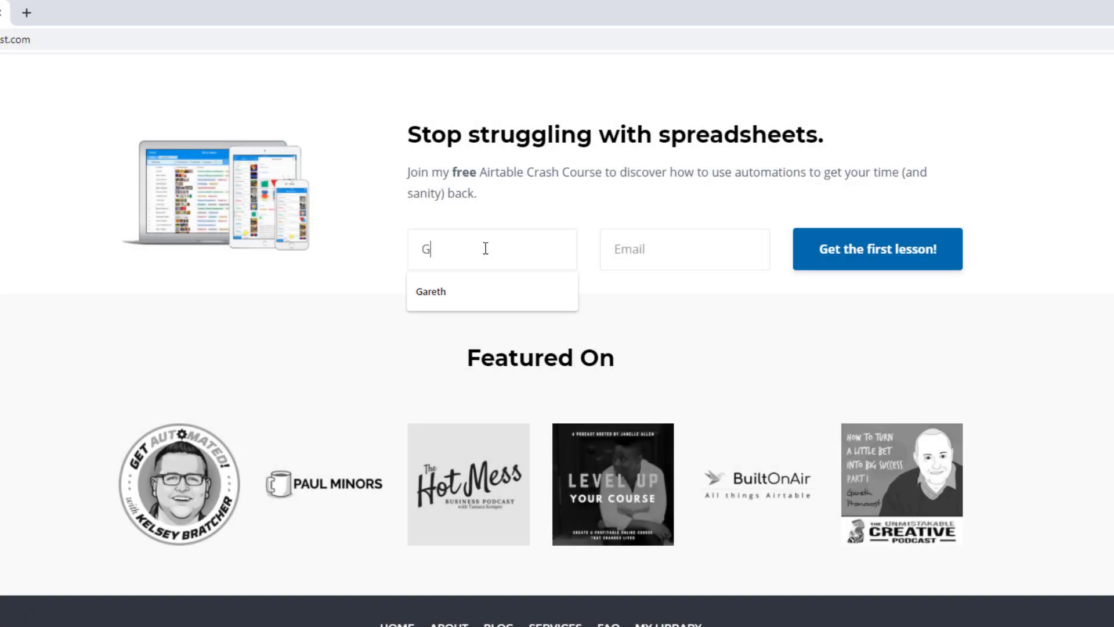
Step: Fill the signup form's email field using the saved email suggestion
{"action": "key", "text": "Tab"}
{"action": "type", "text": "gareth"}
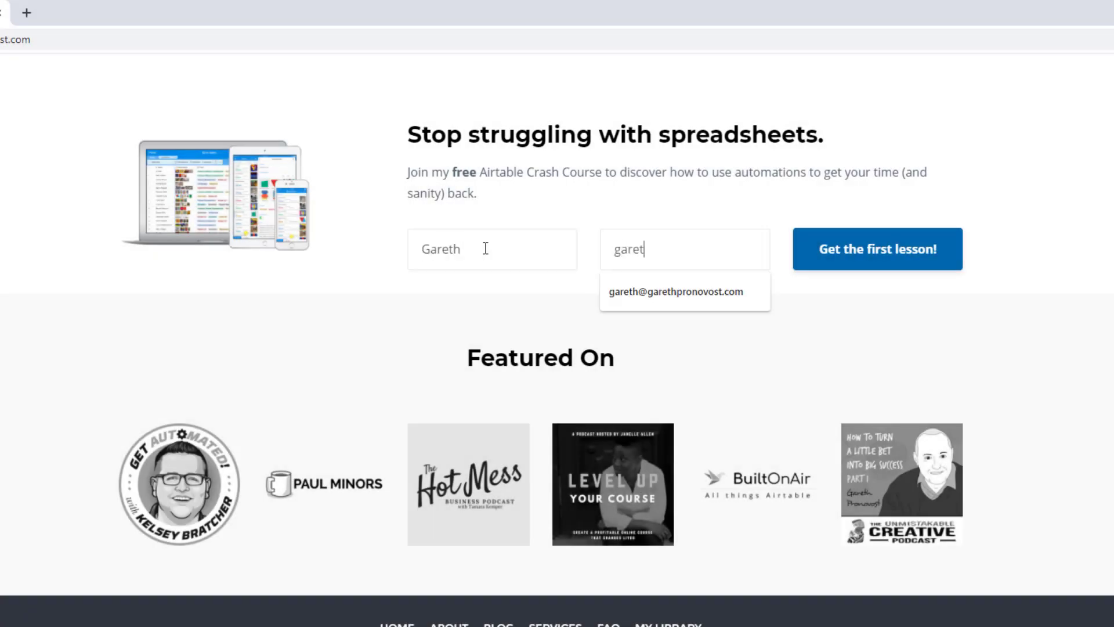
{"action": "key", "text": "Down"}
{"action": "key", "text": "Return"}
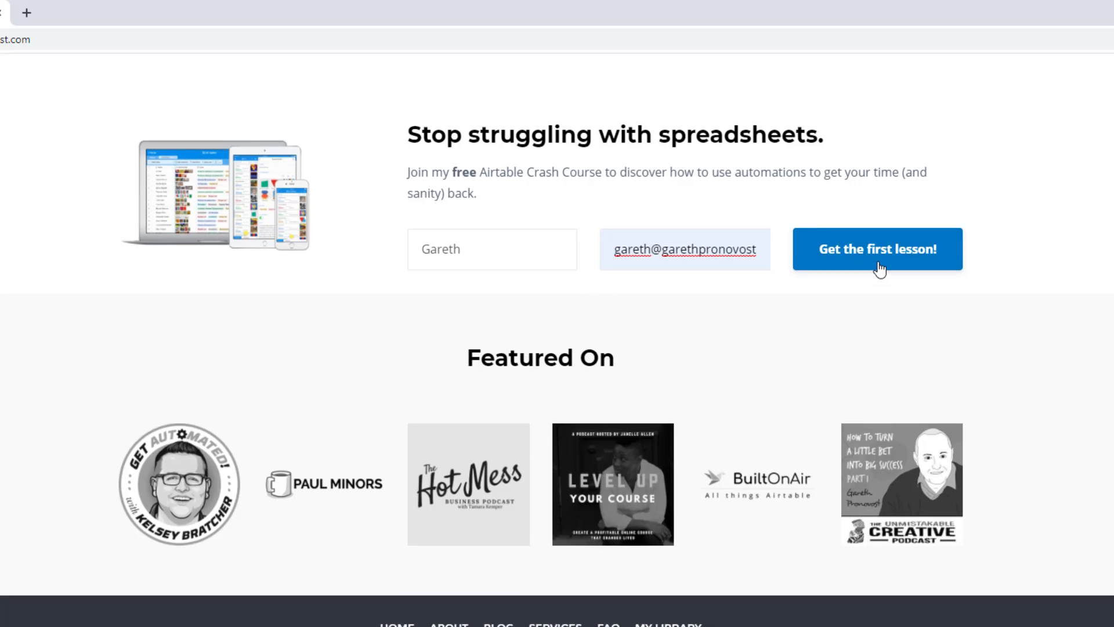
Step: Go to the Airtable consulting services page and scroll down to its three option cards
{"action": "scroll", "coordinate": [879, 268], "scroll_direction": "up", "scroll_amount": 20}
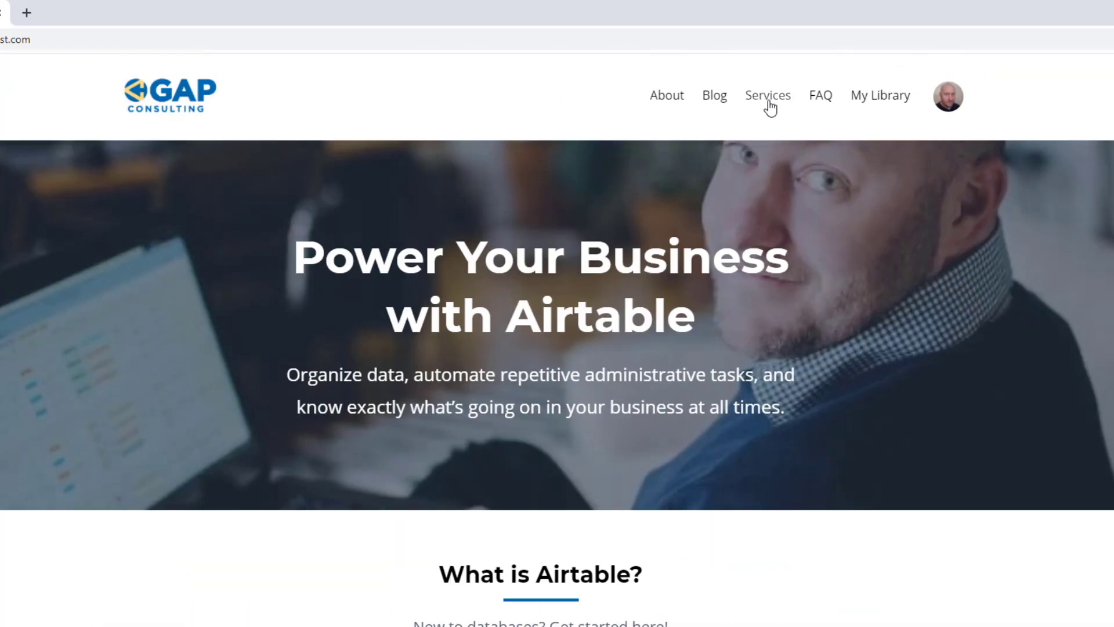
{"action": "left_click", "coordinate": [770, 107]}
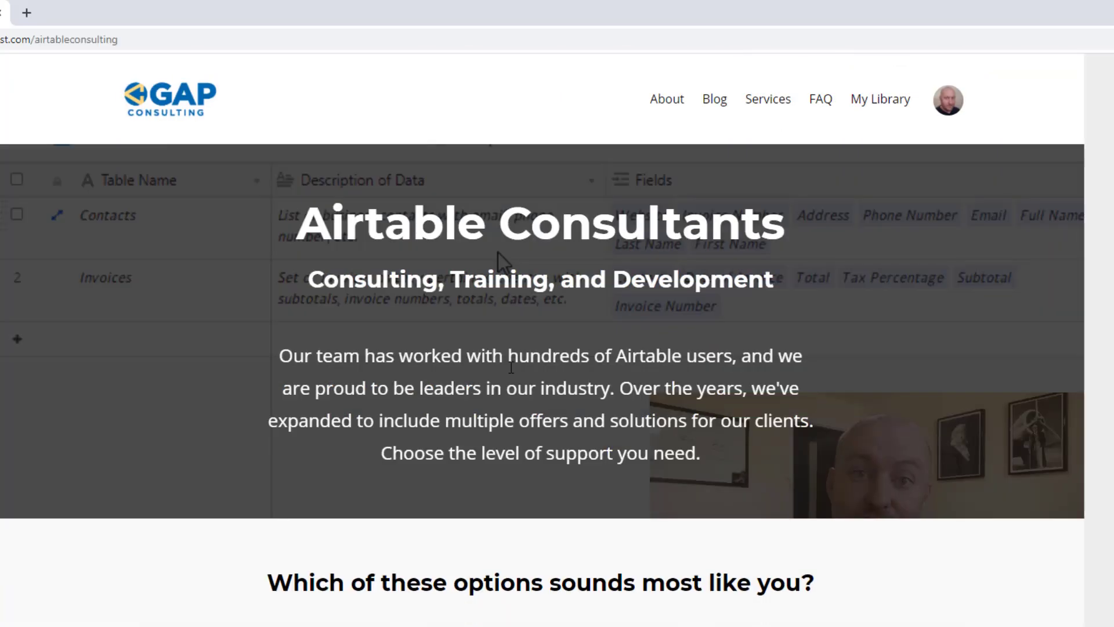
{"action": "scroll", "coordinate": [498, 252], "scroll_direction": "down", "scroll_amount": 10}
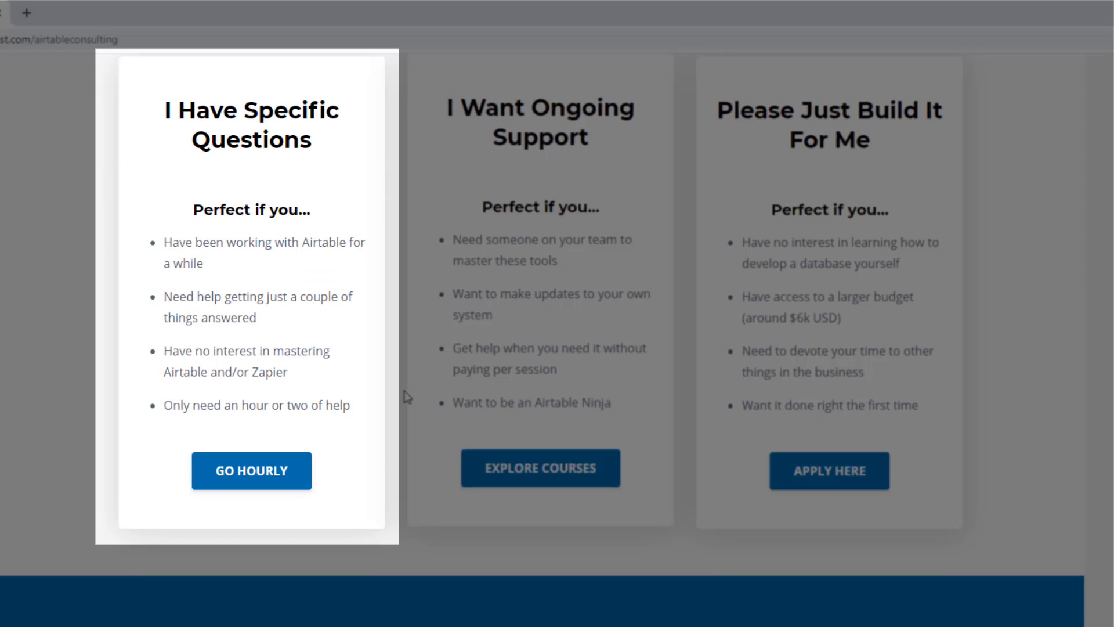